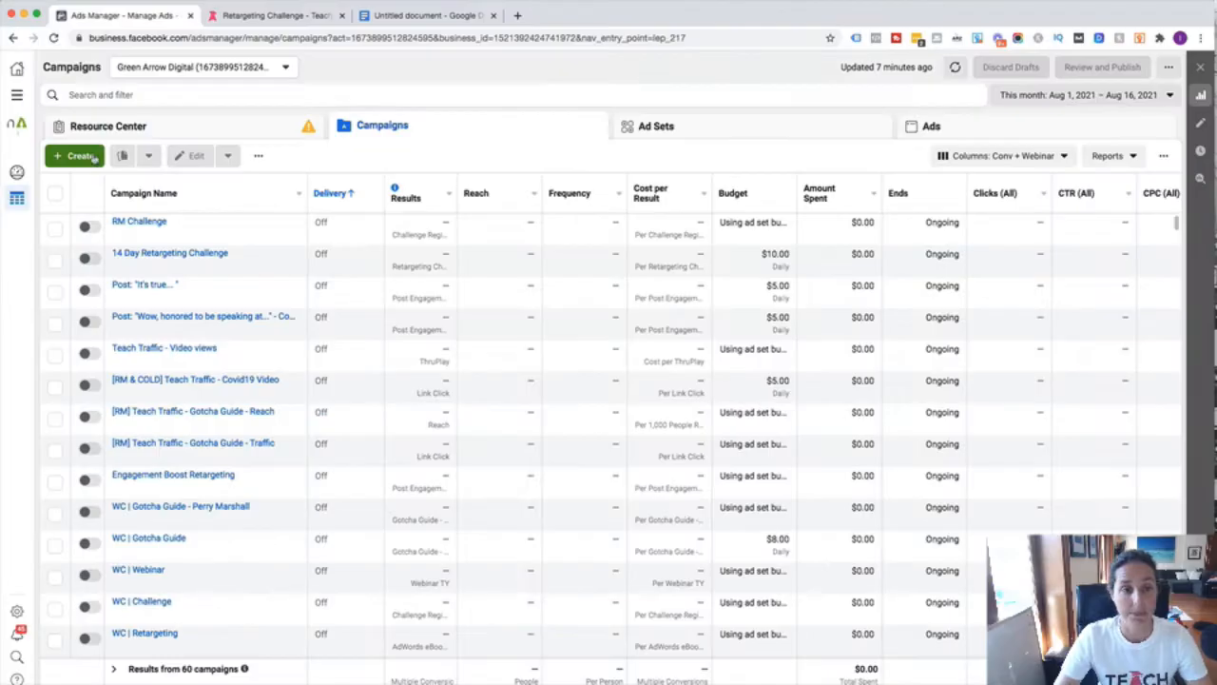
- Create a draft campaign with the Conversions objective, named New Conversions Campaign
click(187, 313)
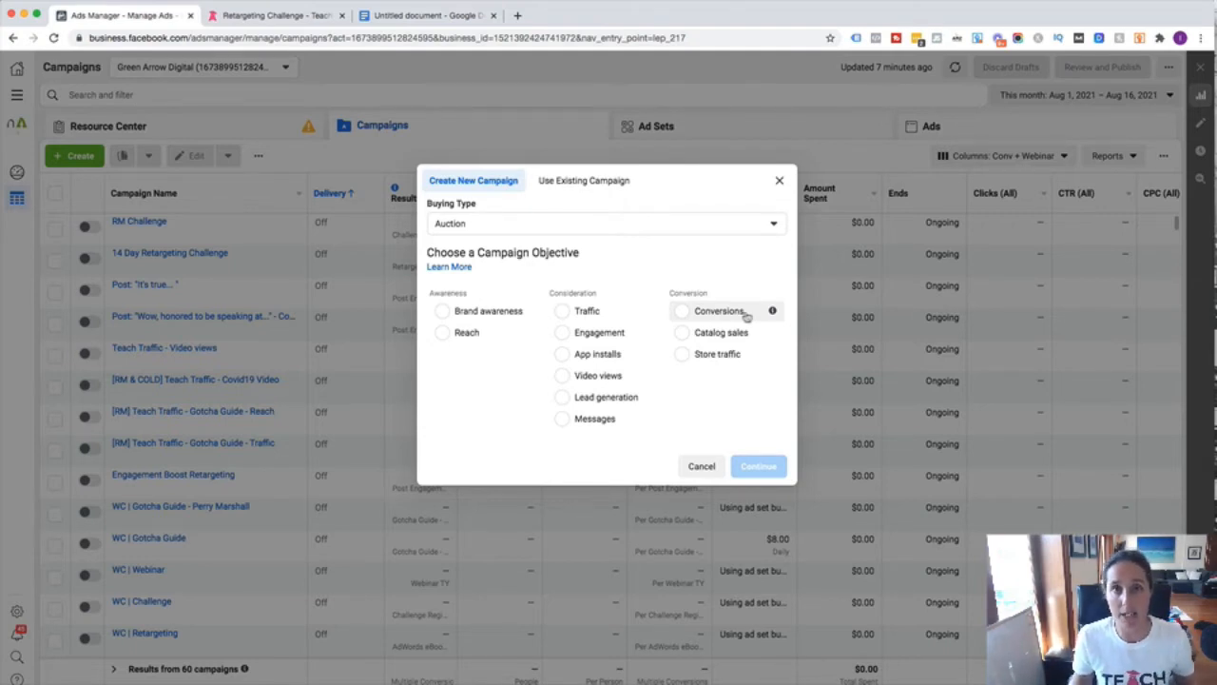
click(683, 315)
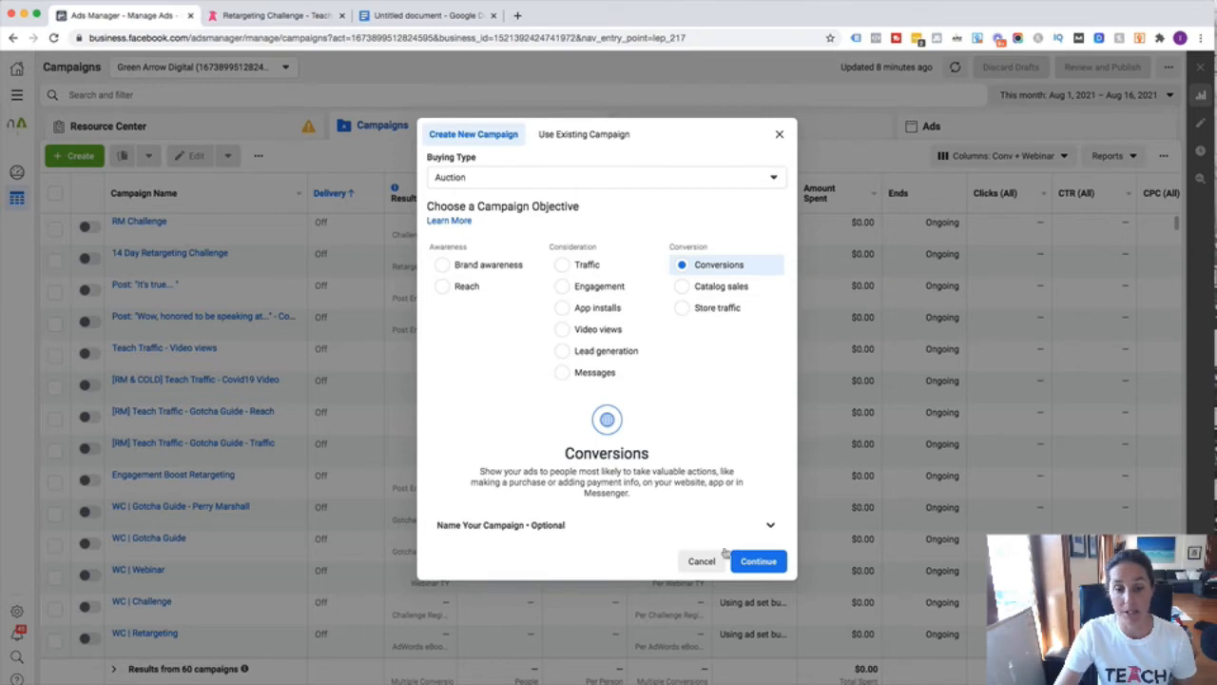
click(774, 562)
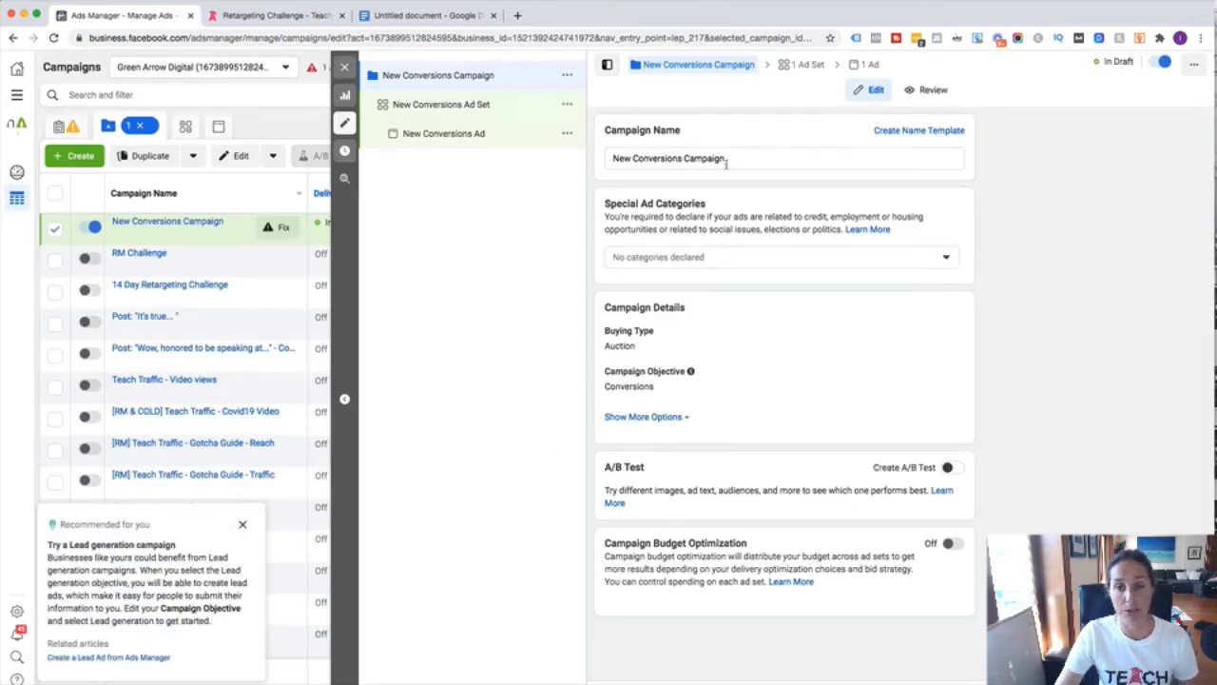
- Replace the default campaign name with 'Retargeting'
drag(744, 160, 598, 162)
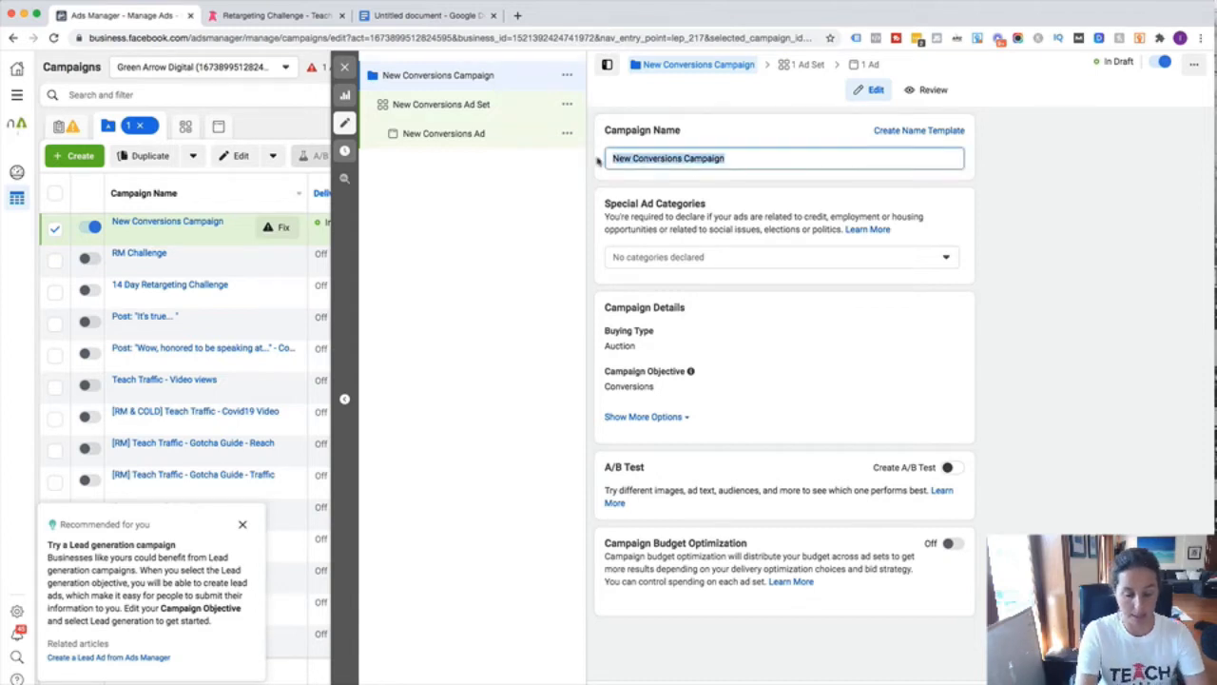
text(Retargeting)
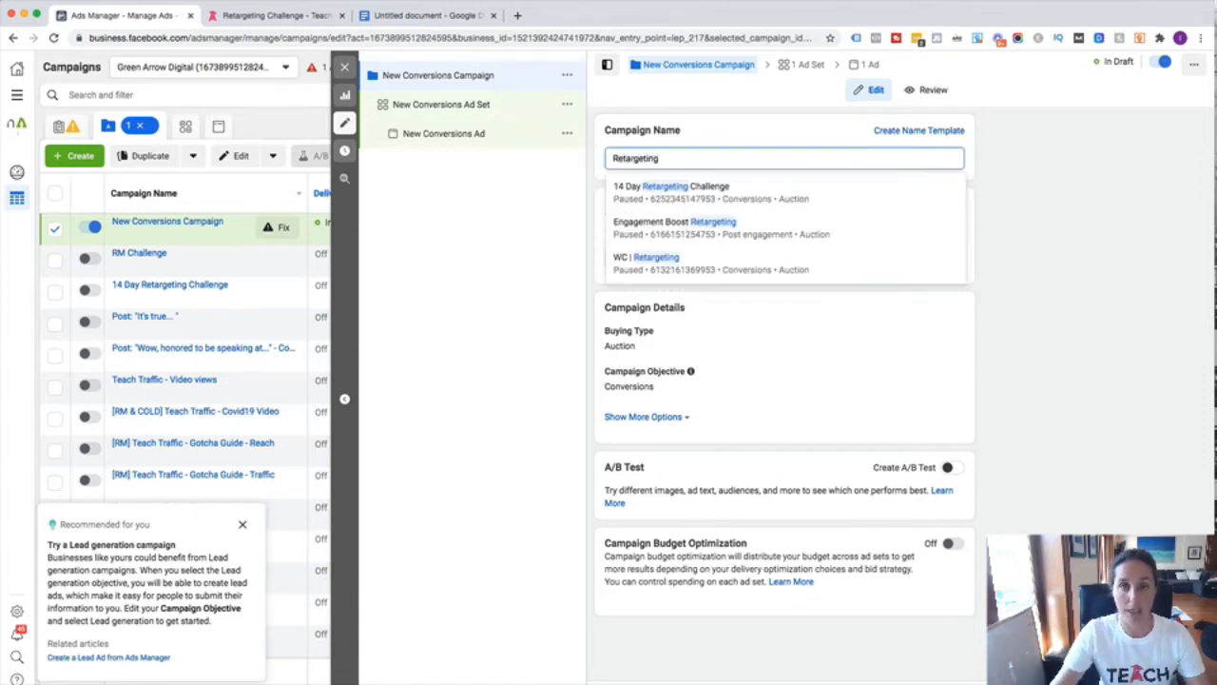
click(1043, 249)
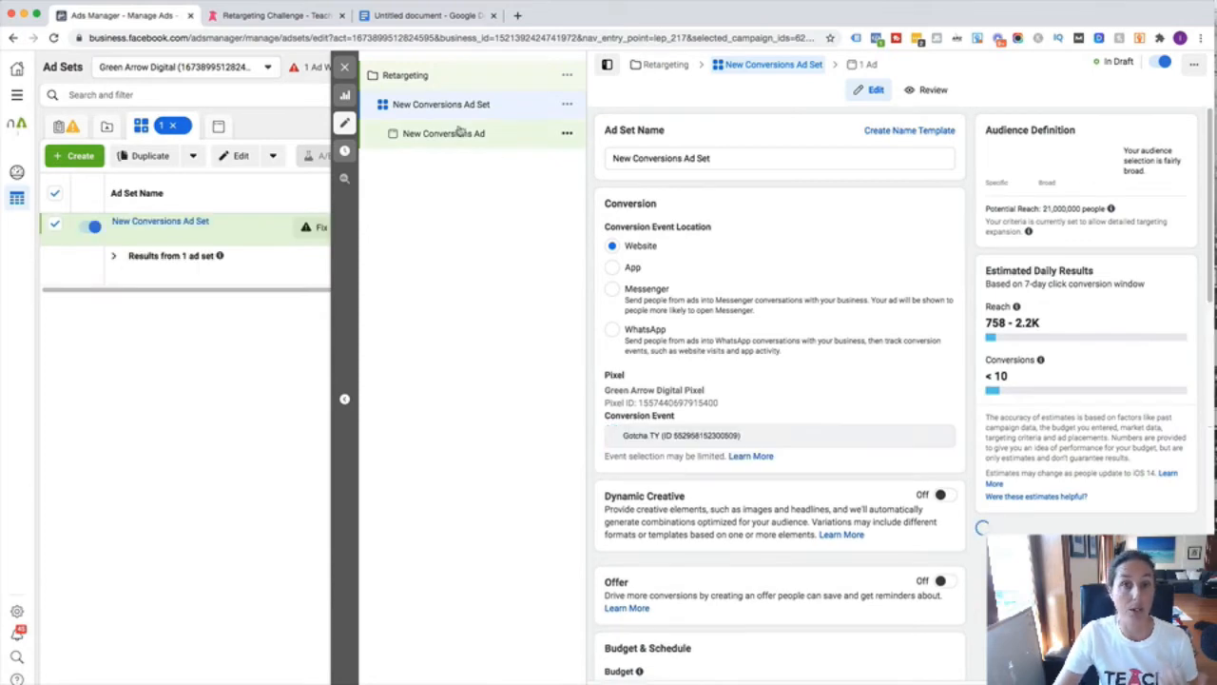
- Swap the ad set's Gotcha TY conversion event for Challenge Register and dismiss the inactive-conversion notice
drag(717, 158, 609, 158)
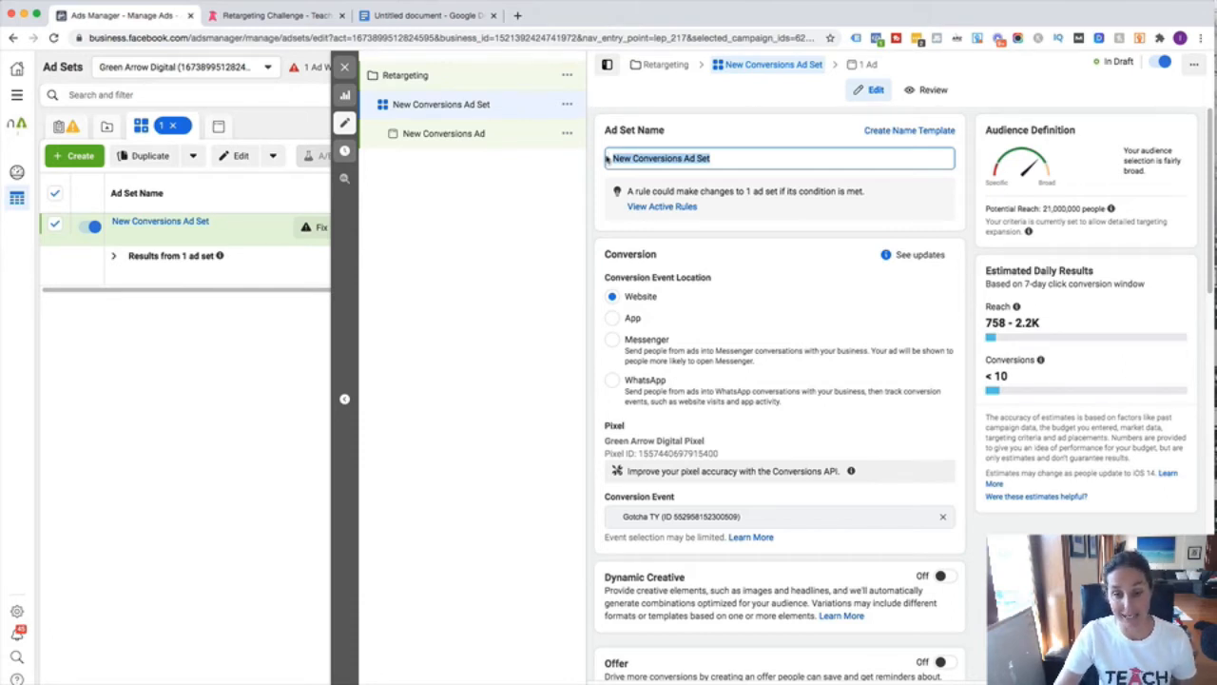
click(729, 157)
scroll(776, 248, down, 1)
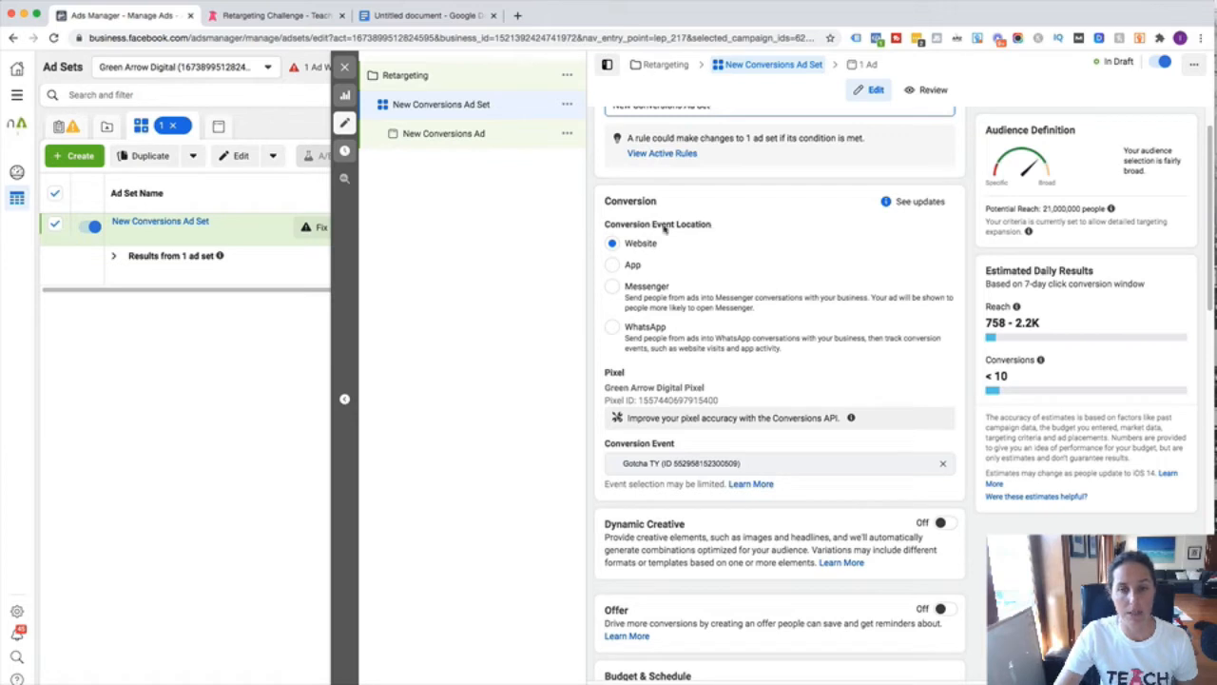
scroll(707, 307, down, 1)
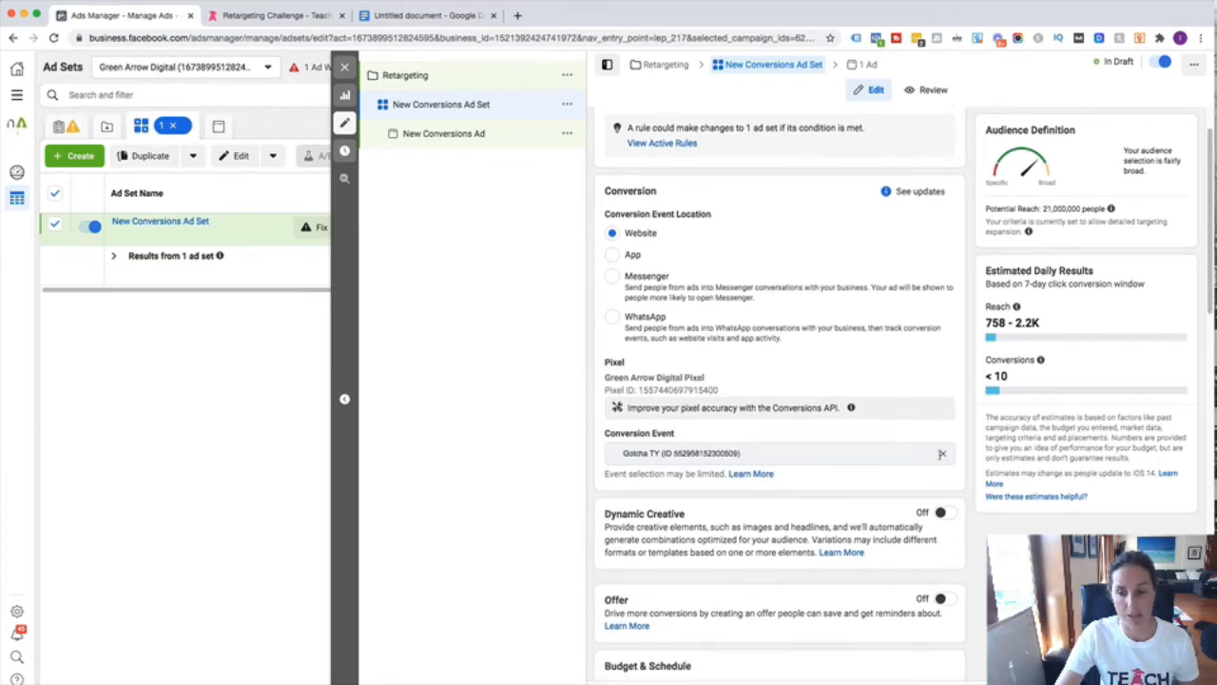
click(944, 457)
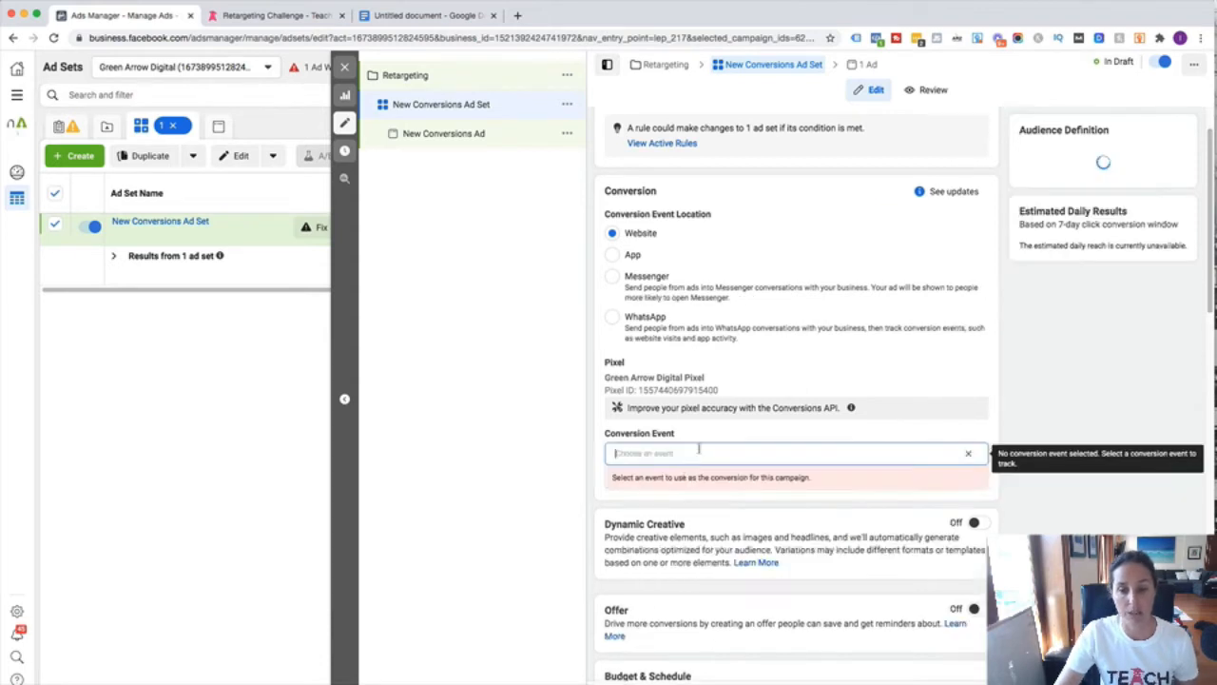
click(709, 452)
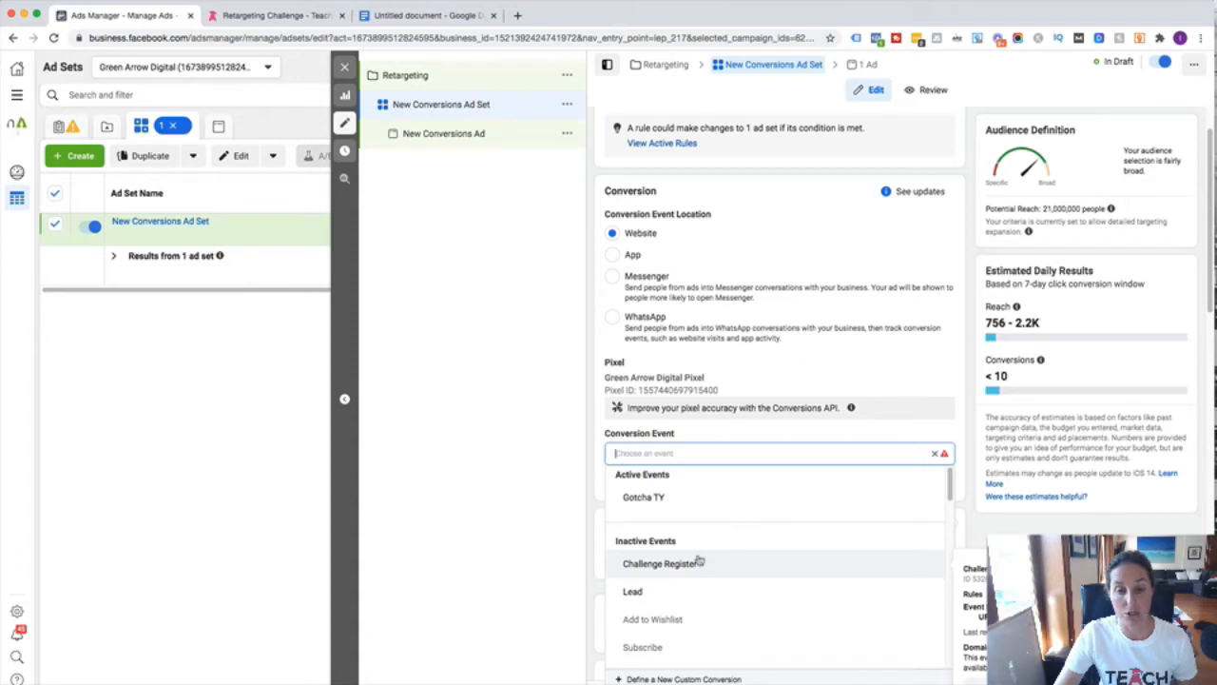
click(673, 564)
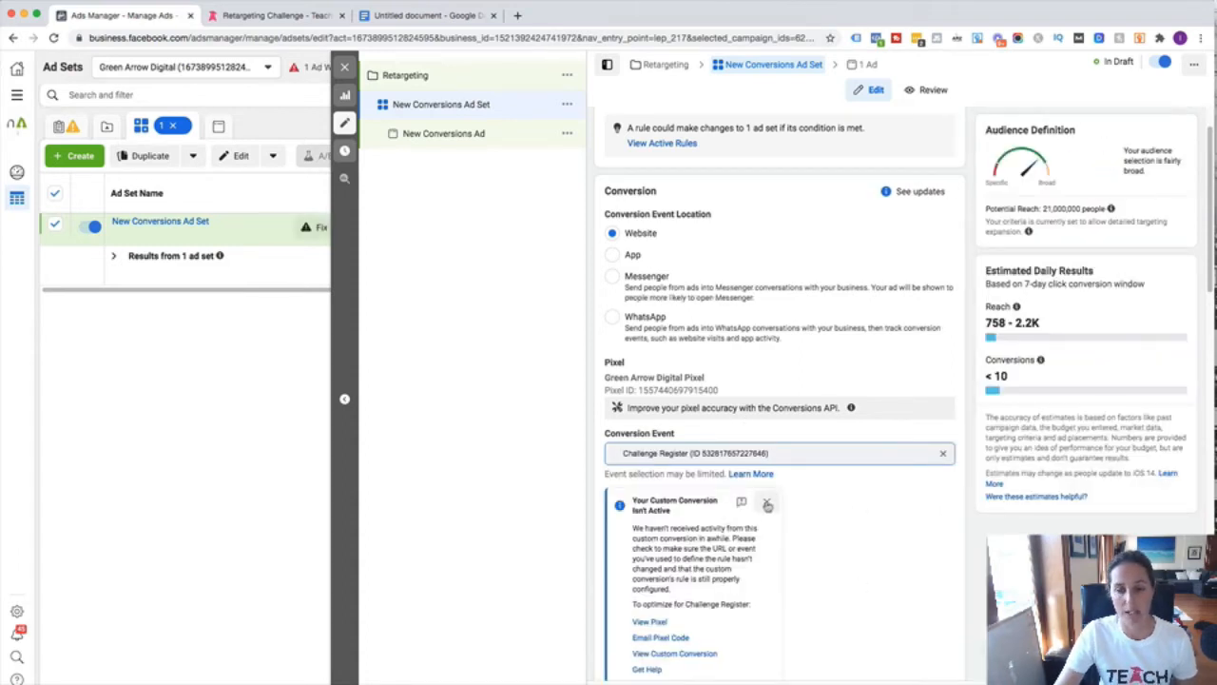
click(767, 503)
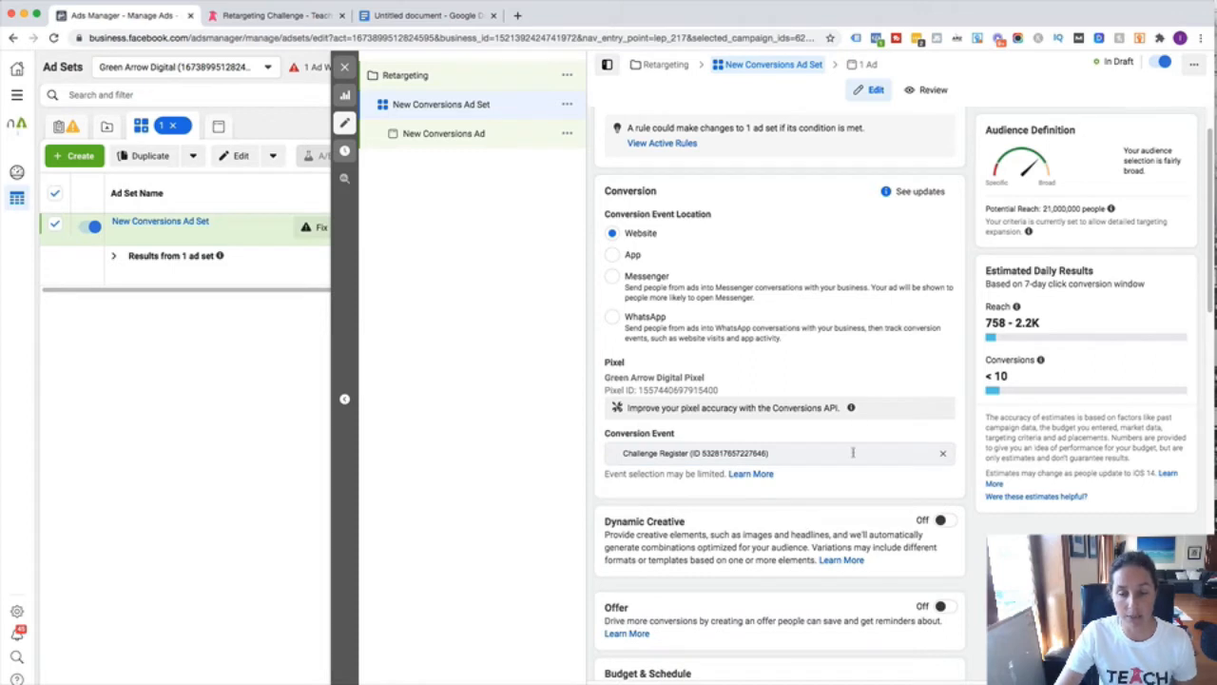
scroll(853, 453, down, 5)
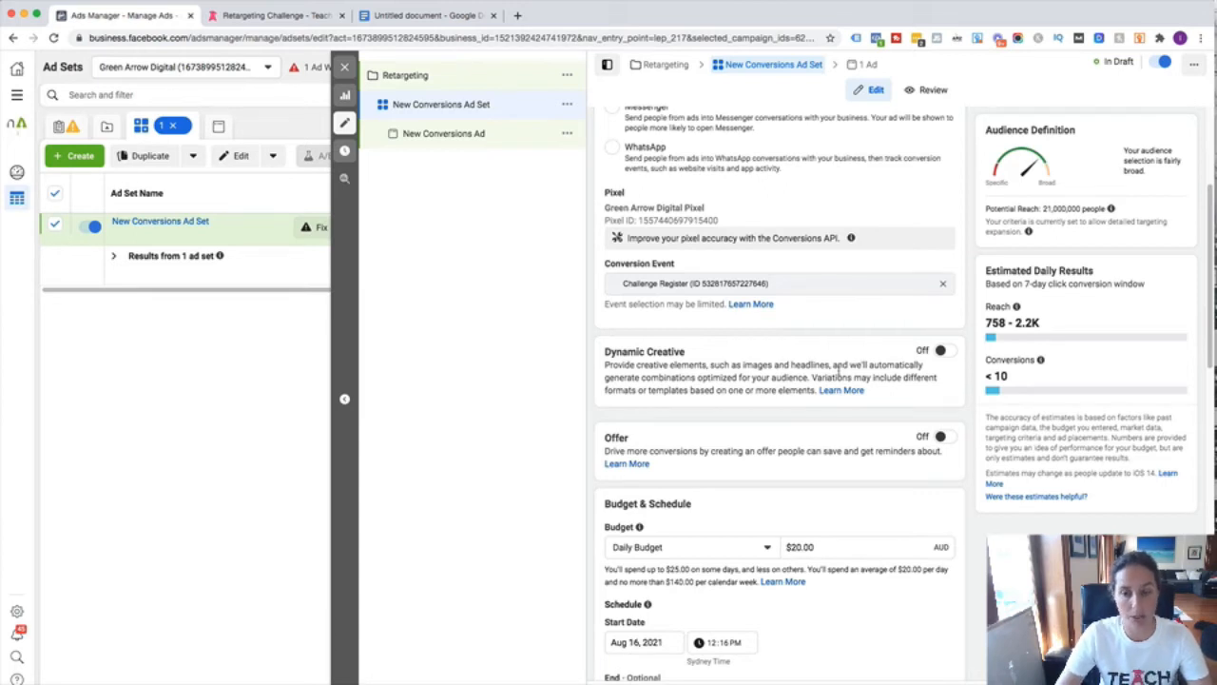
- Change the Daily Budget amount from $20.00 to 5
scroll(840, 371, down, 3)
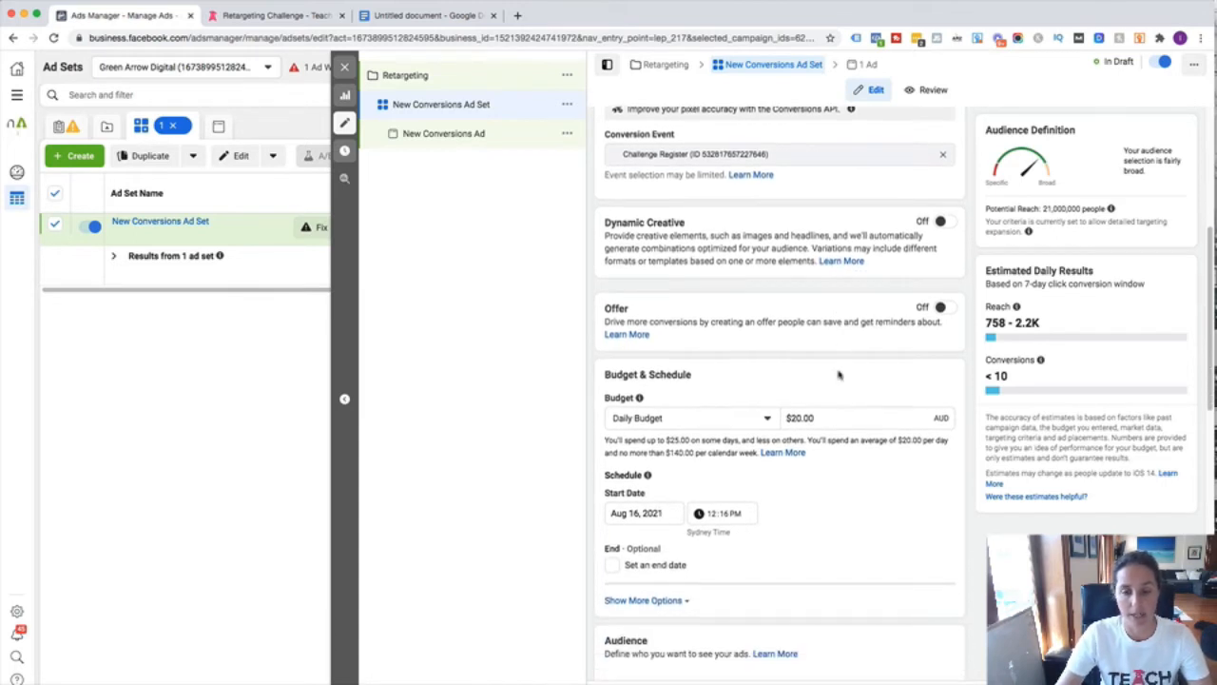
scroll(839, 375, down, 2)
click(833, 362)
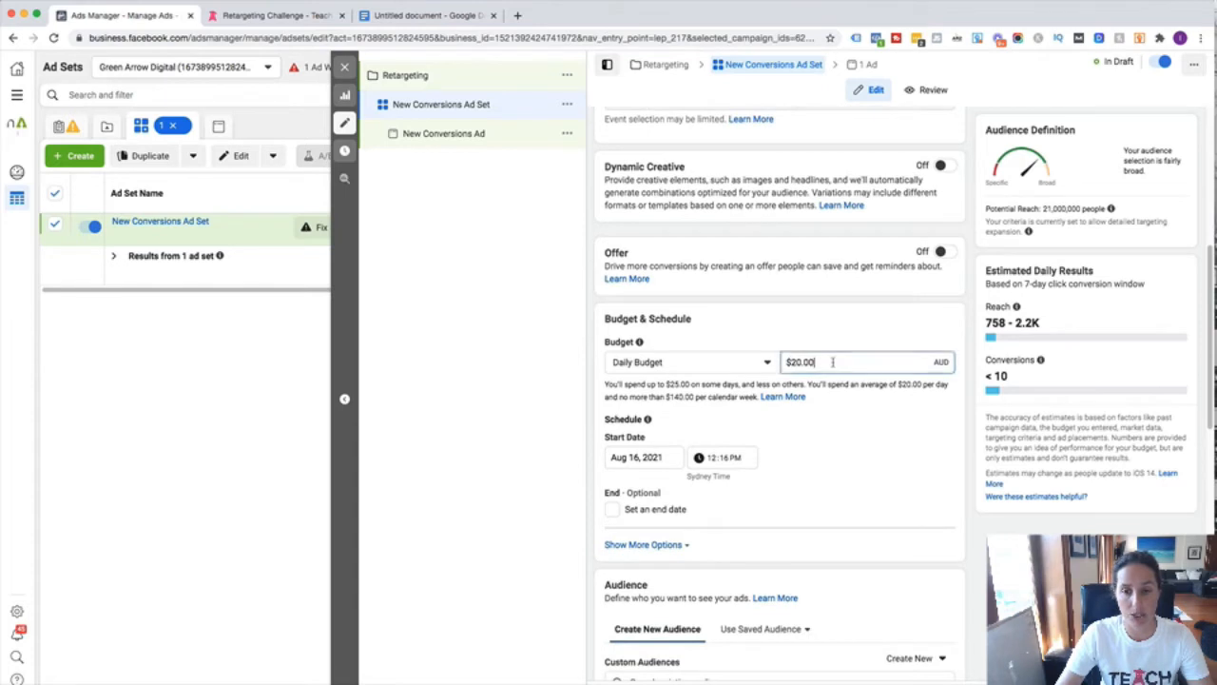
double_click(833, 361)
text(5)
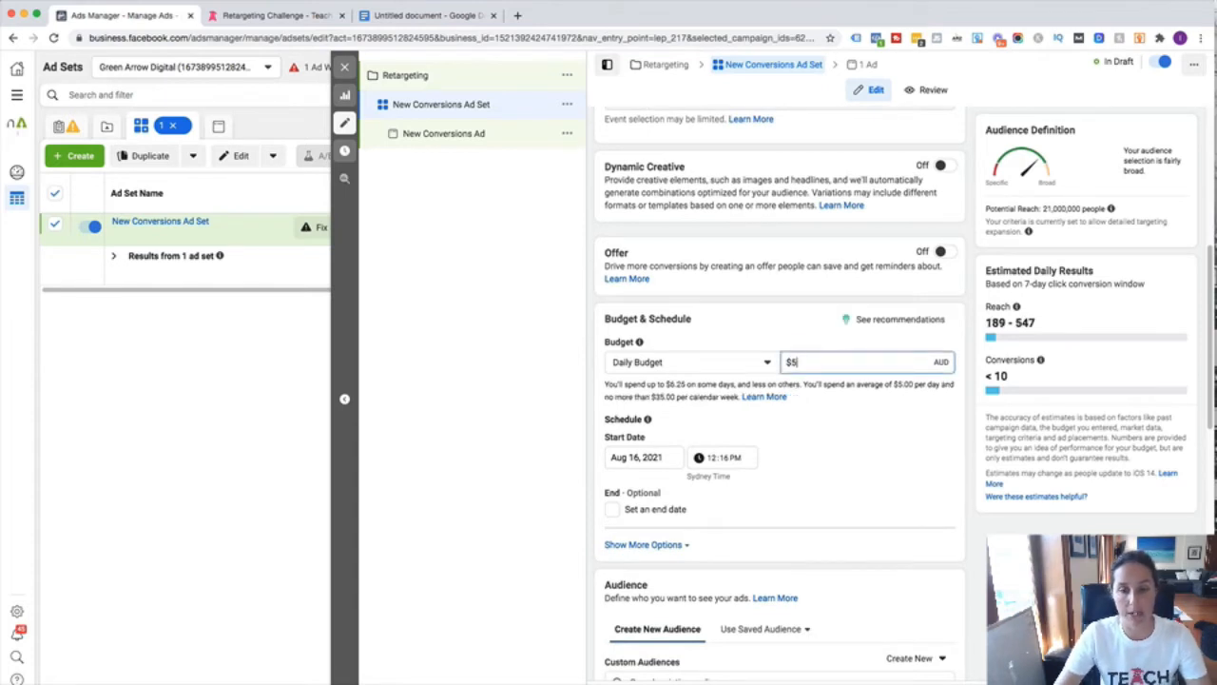
scroll(815, 384, down, 3)
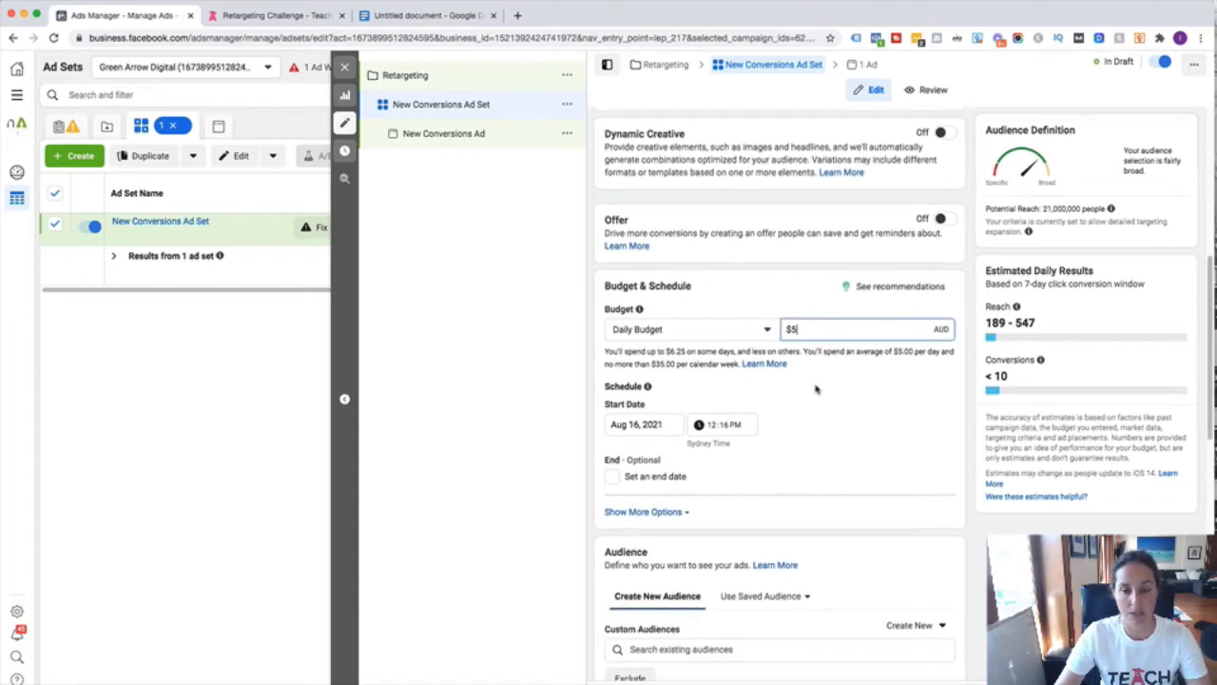
scroll(814, 388, down, 2)
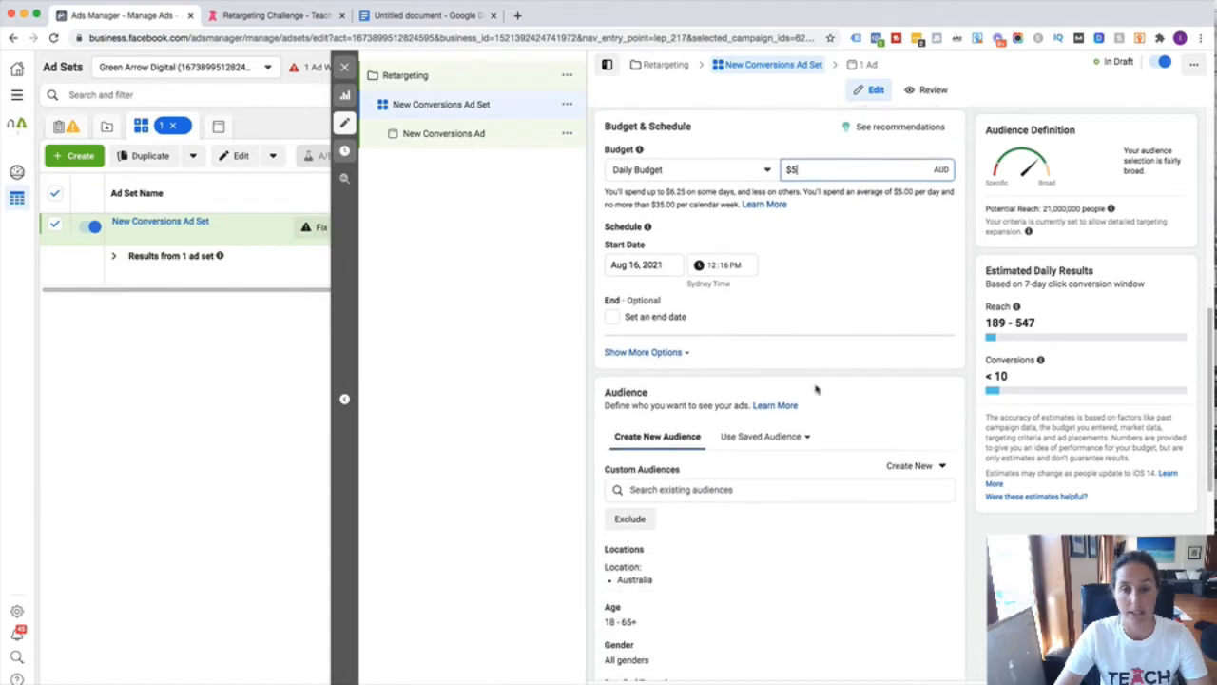
scroll(815, 388, up, 2)
scroll(815, 388, down, 3)
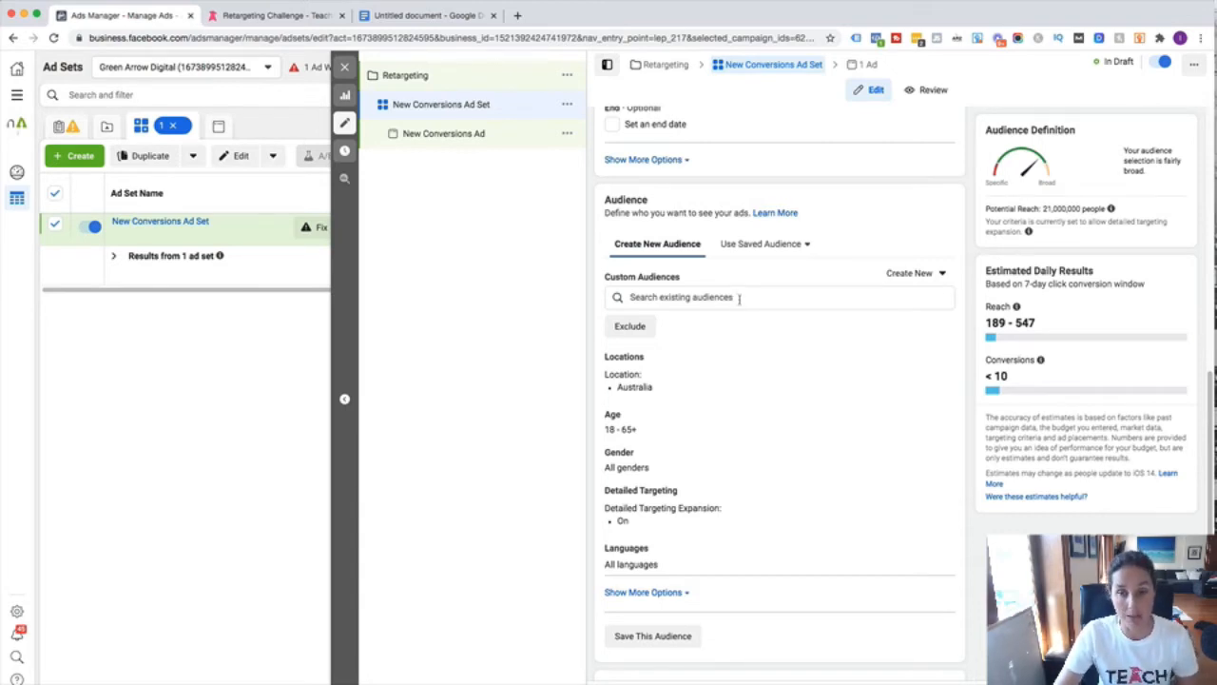
- Add the custom audience 'All website visitors excl leads - 30 days' to the ad set's targeting
click(740, 295)
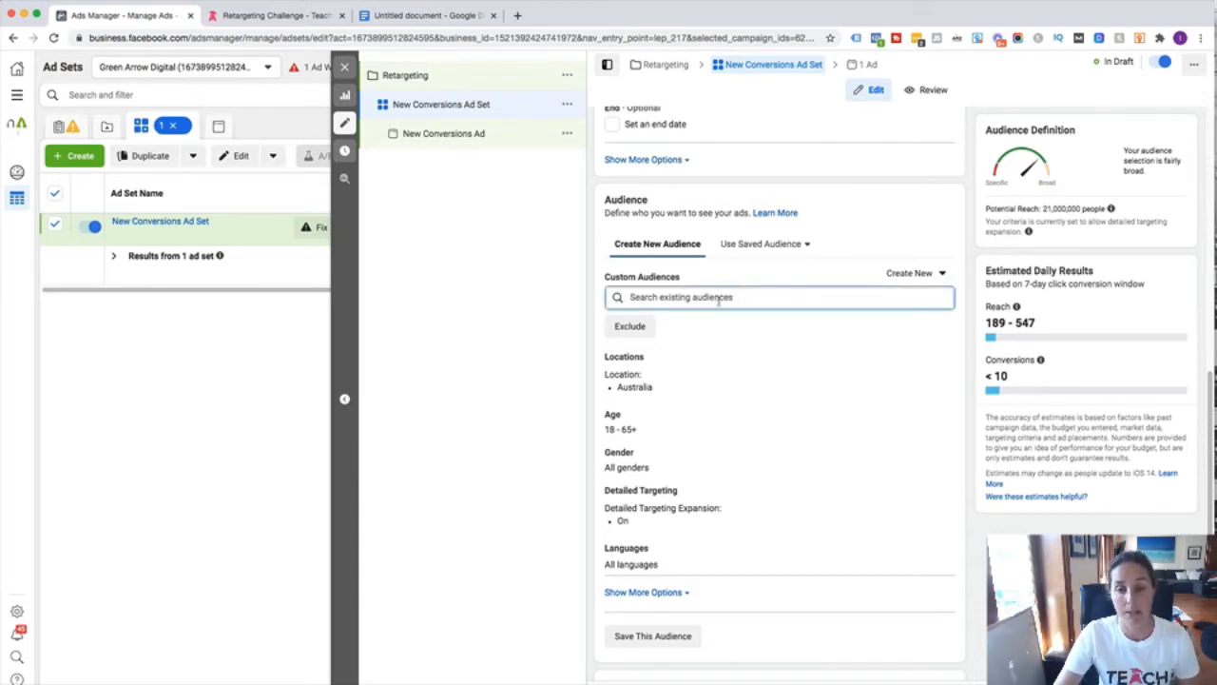
click(718, 297)
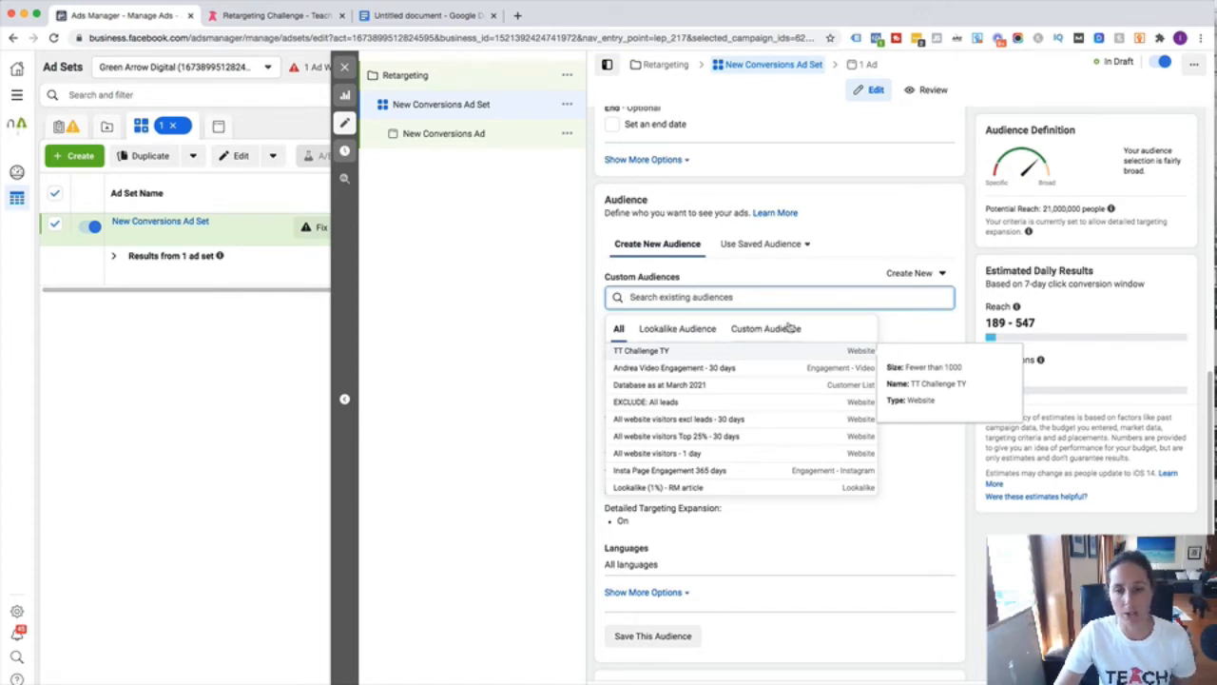
click(788, 329)
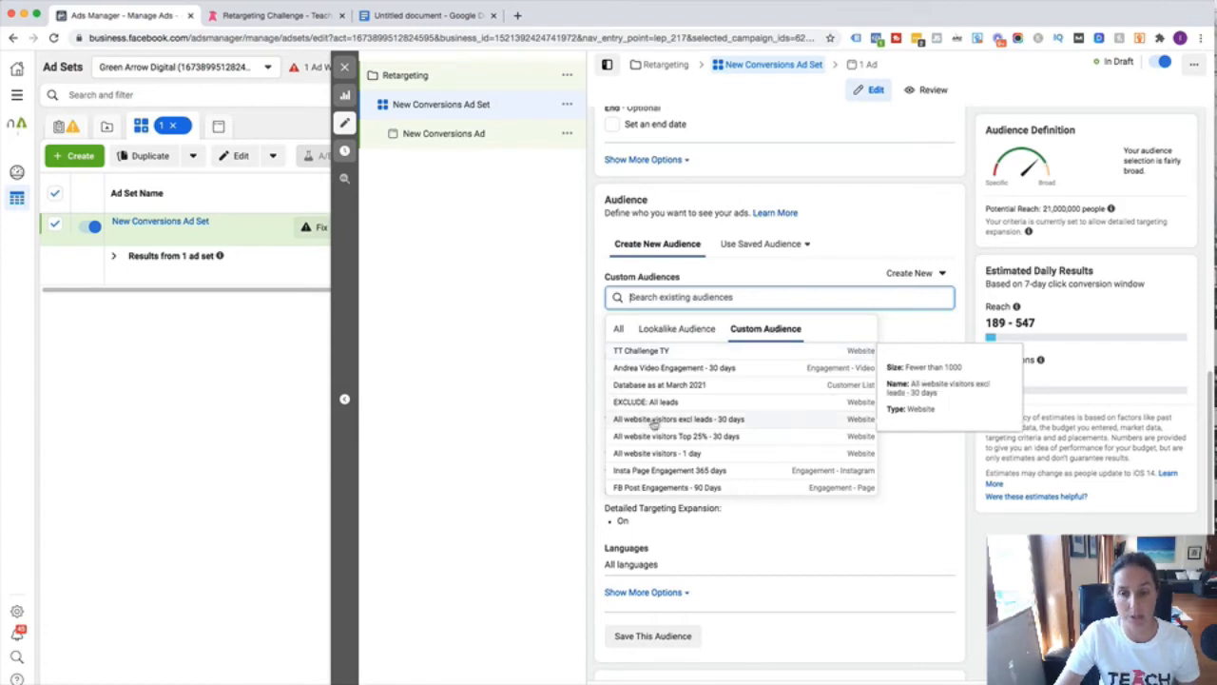
click(653, 425)
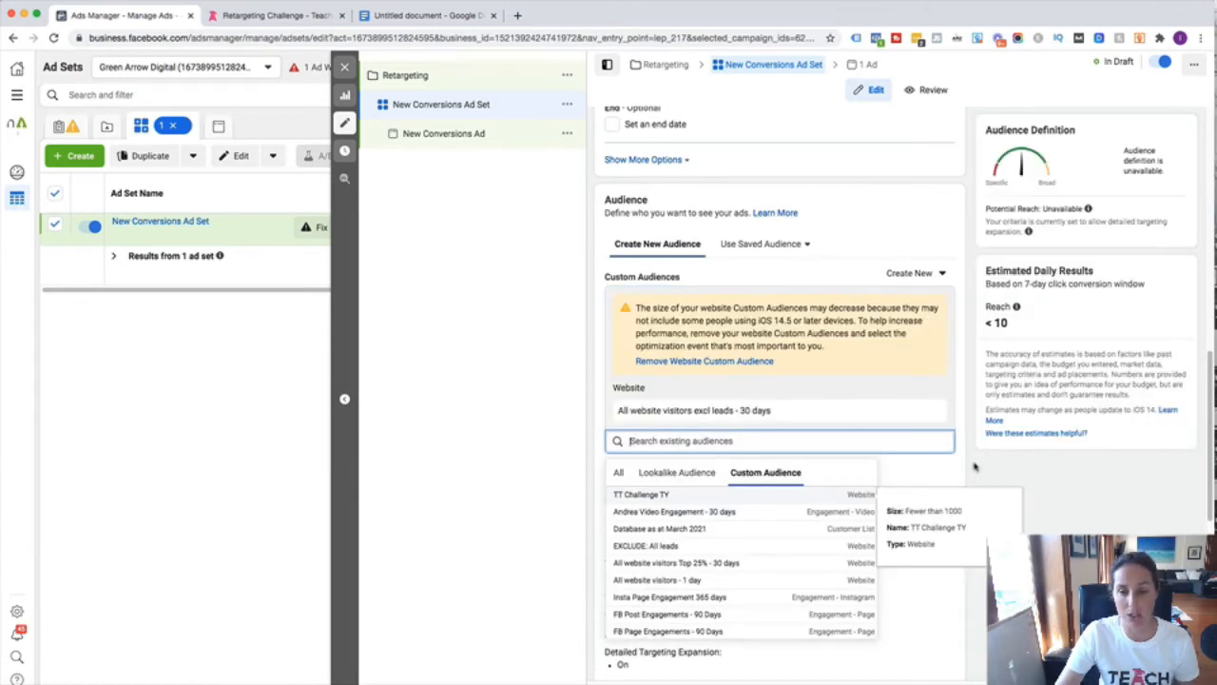
scroll(951, 485, down, 3)
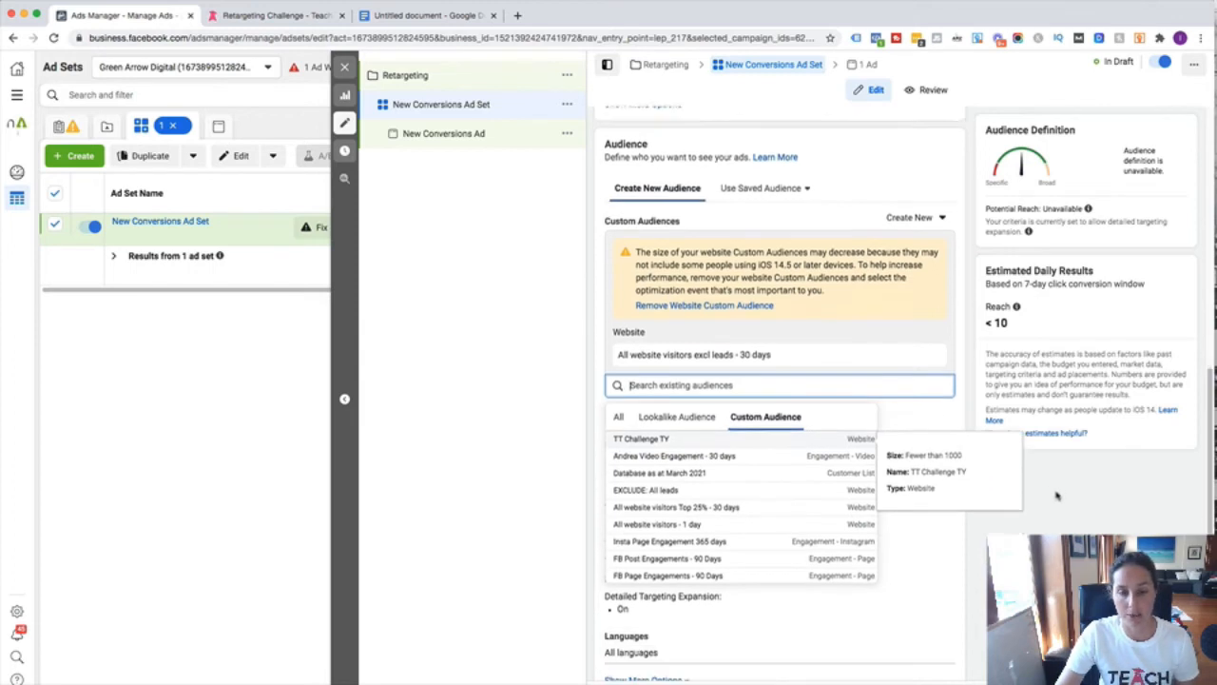
click(937, 506)
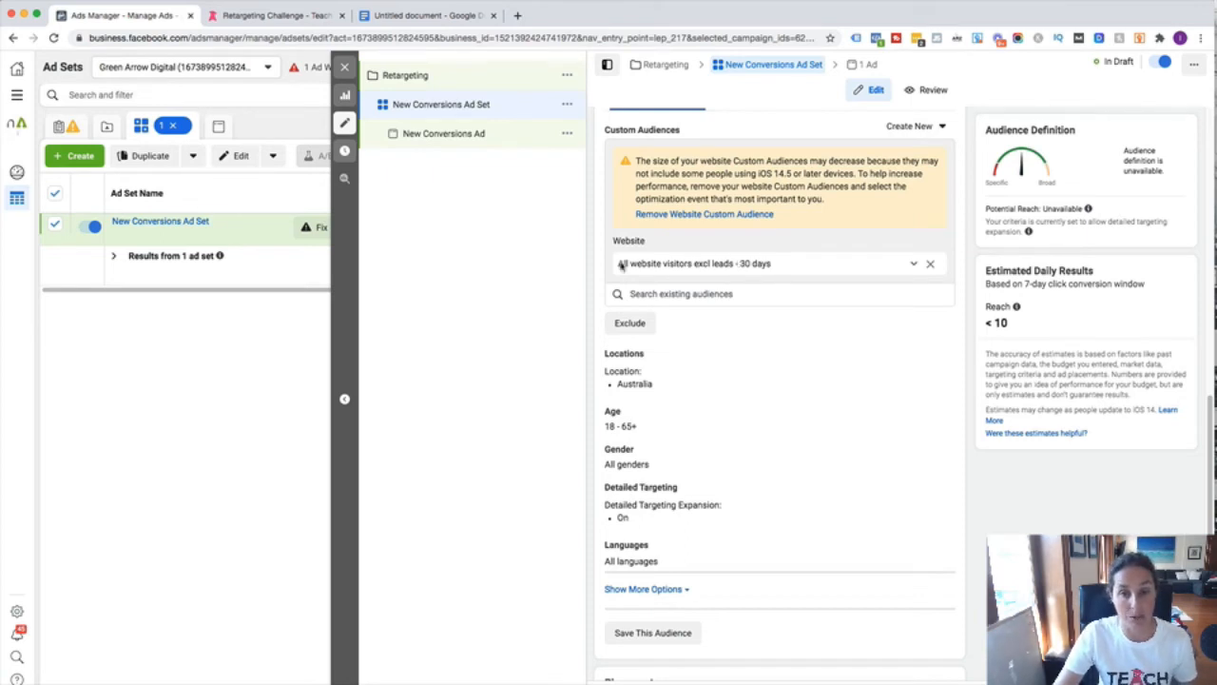
scroll(677, 270, up, 10)
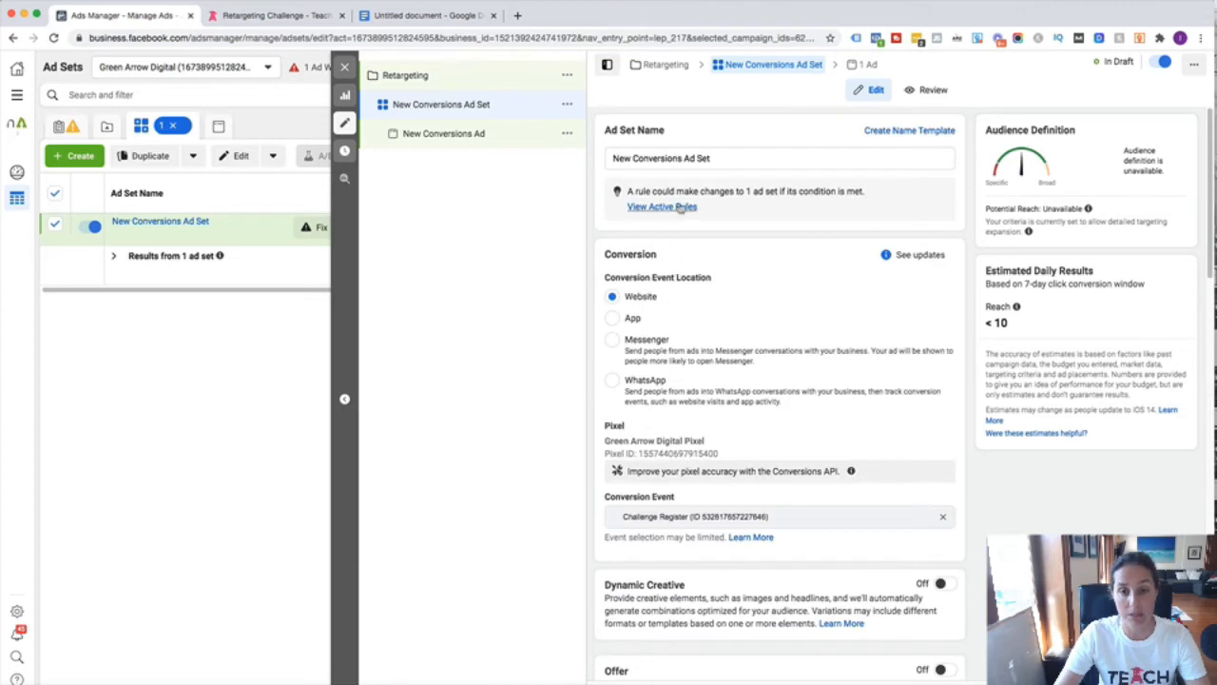
- Overwrite the Ad Set Name field with 'All website visitors 30 days (excl leads)'
drag(733, 157, 610, 157)
text(All website)
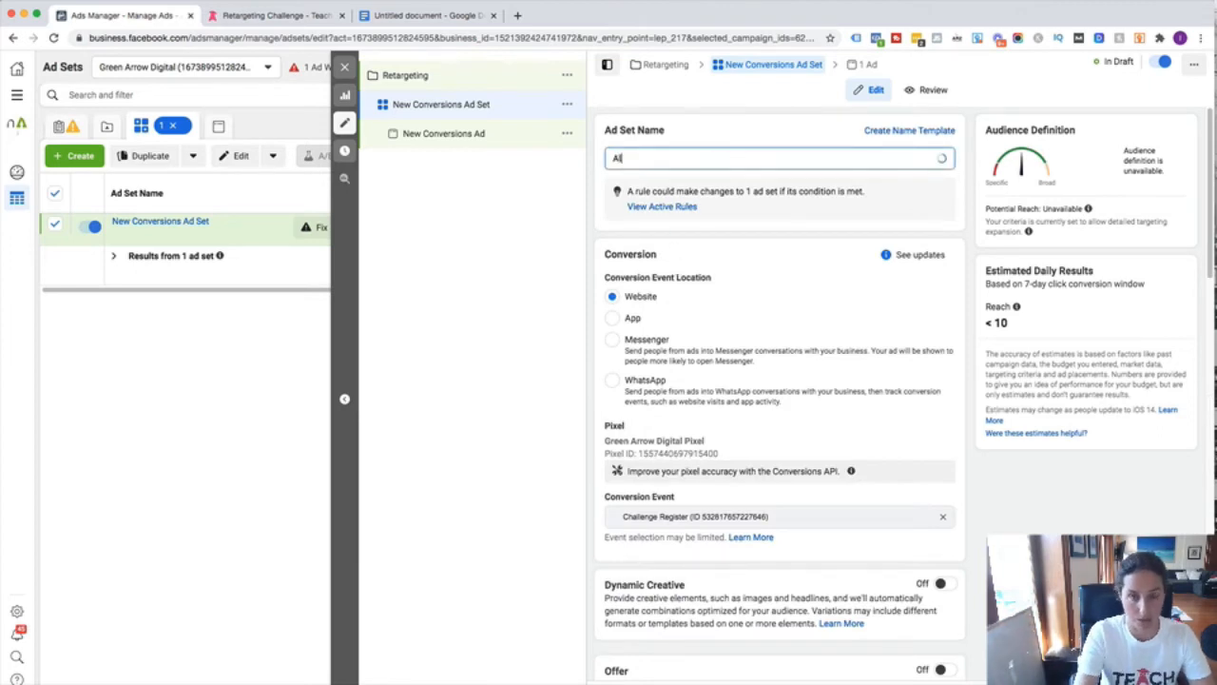
text( visitors)
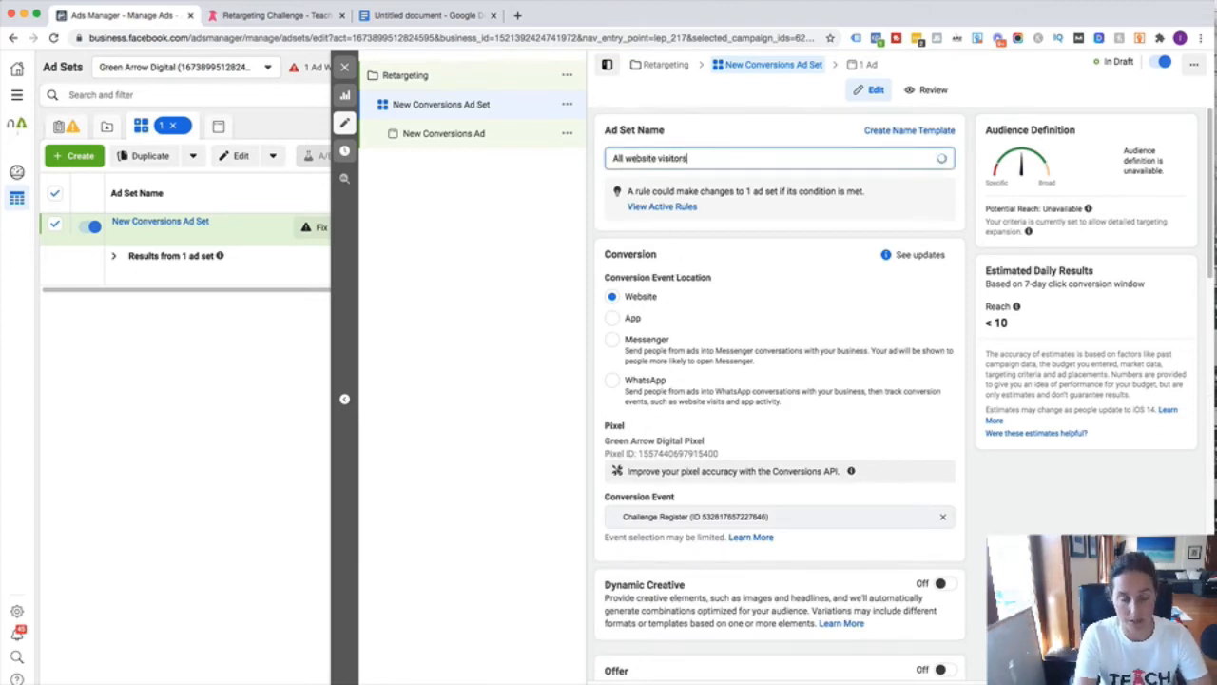
text( 30 days (ex)
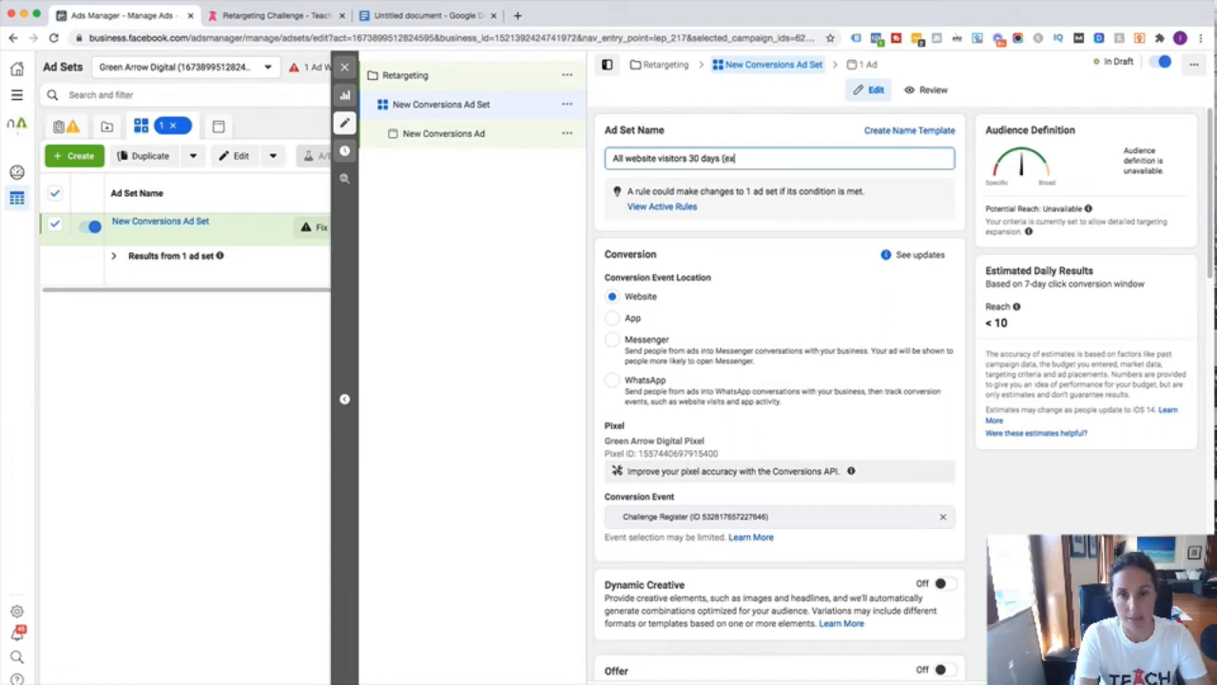
text(cl leads)
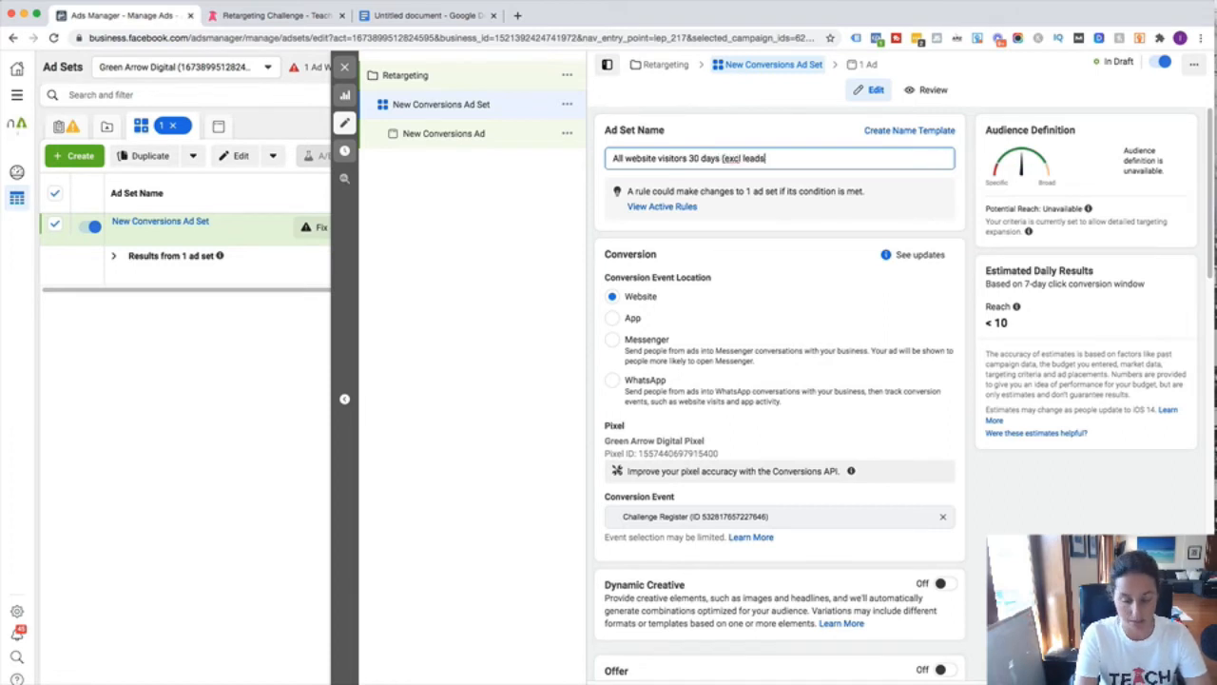
scroll(732, 290, down, 10)
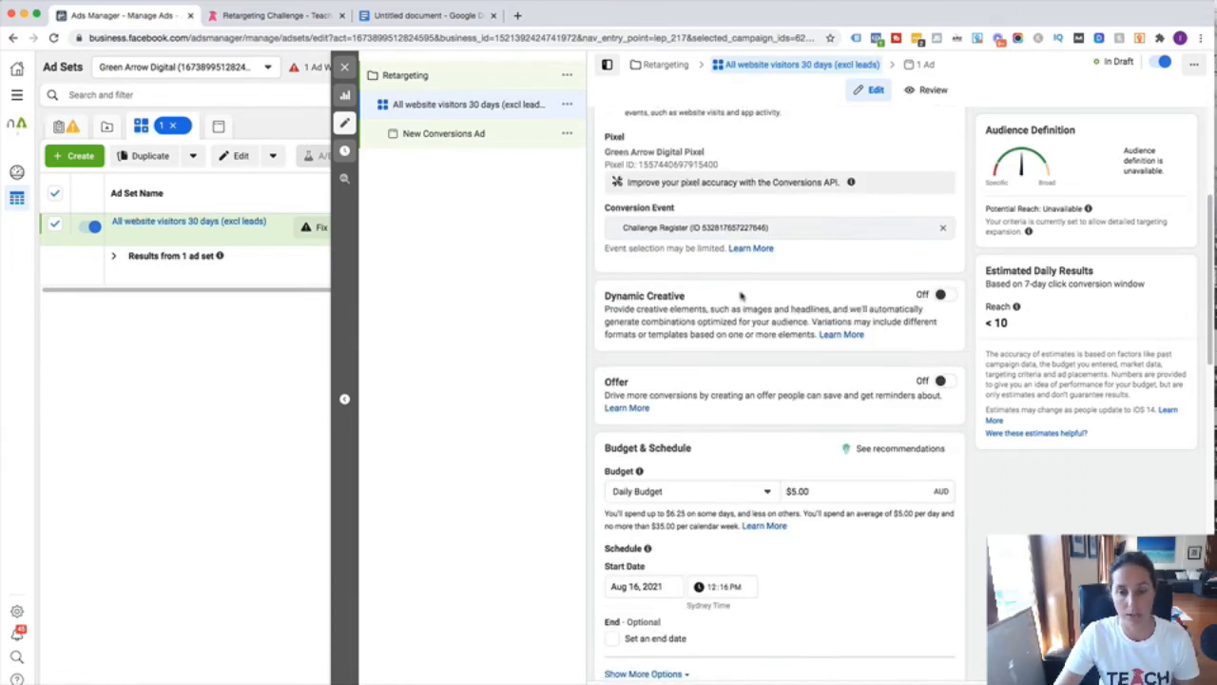
scroll(740, 296, down, 6)
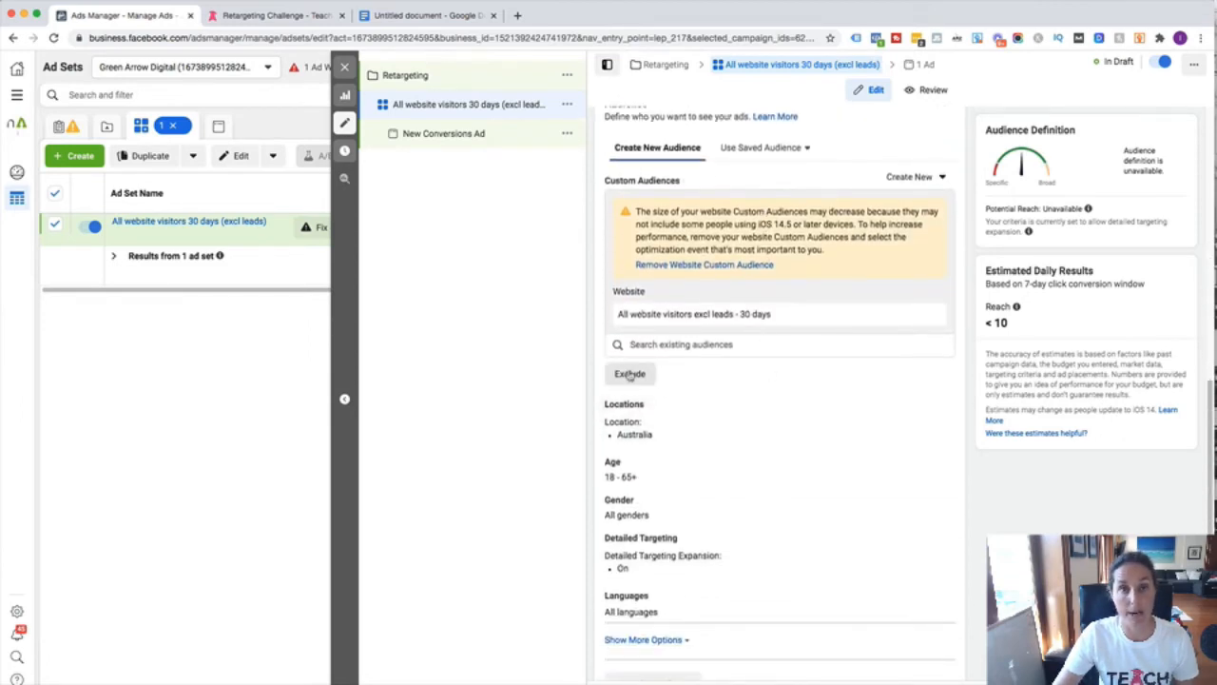
- Add the custom audience 'TT Challenge TY' as an exclusion in the ad set's targeting
click(629, 374)
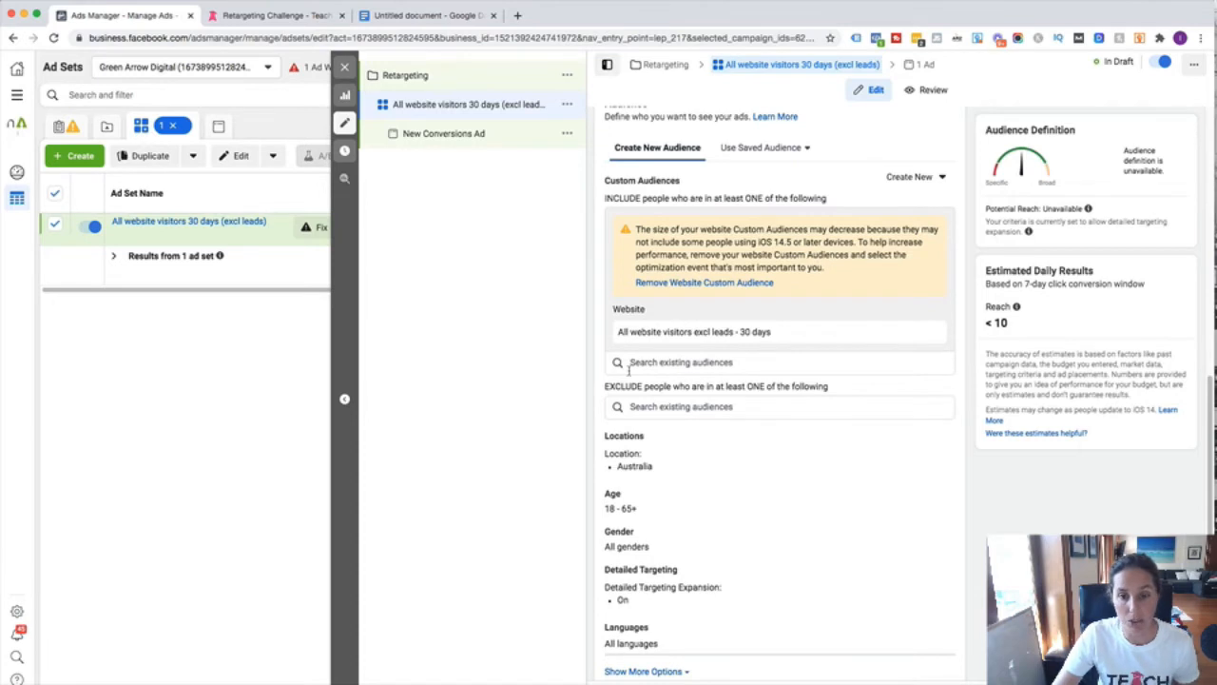
click(740, 407)
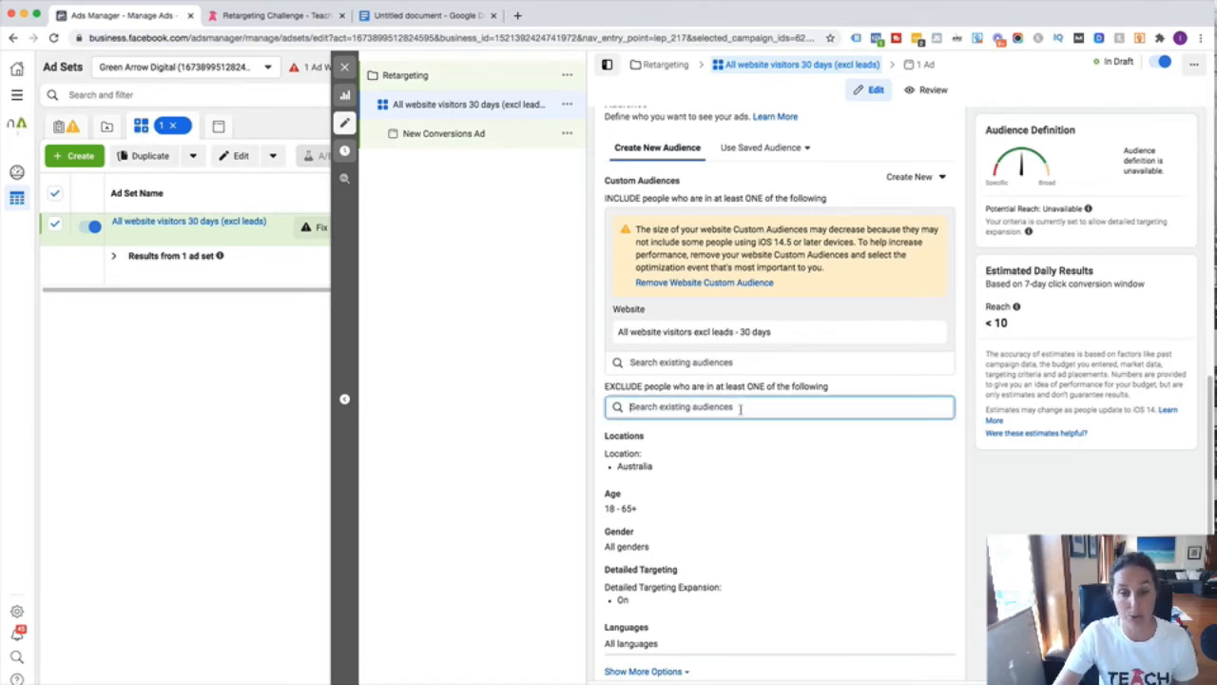
click(778, 439)
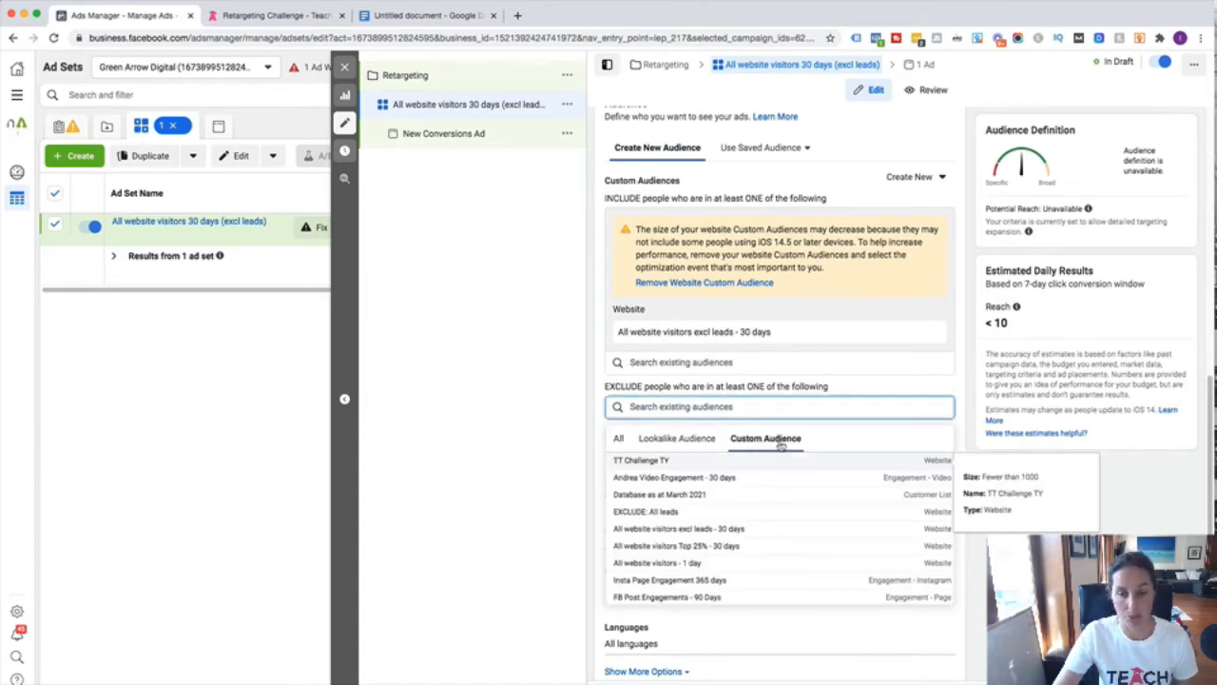
click(658, 461)
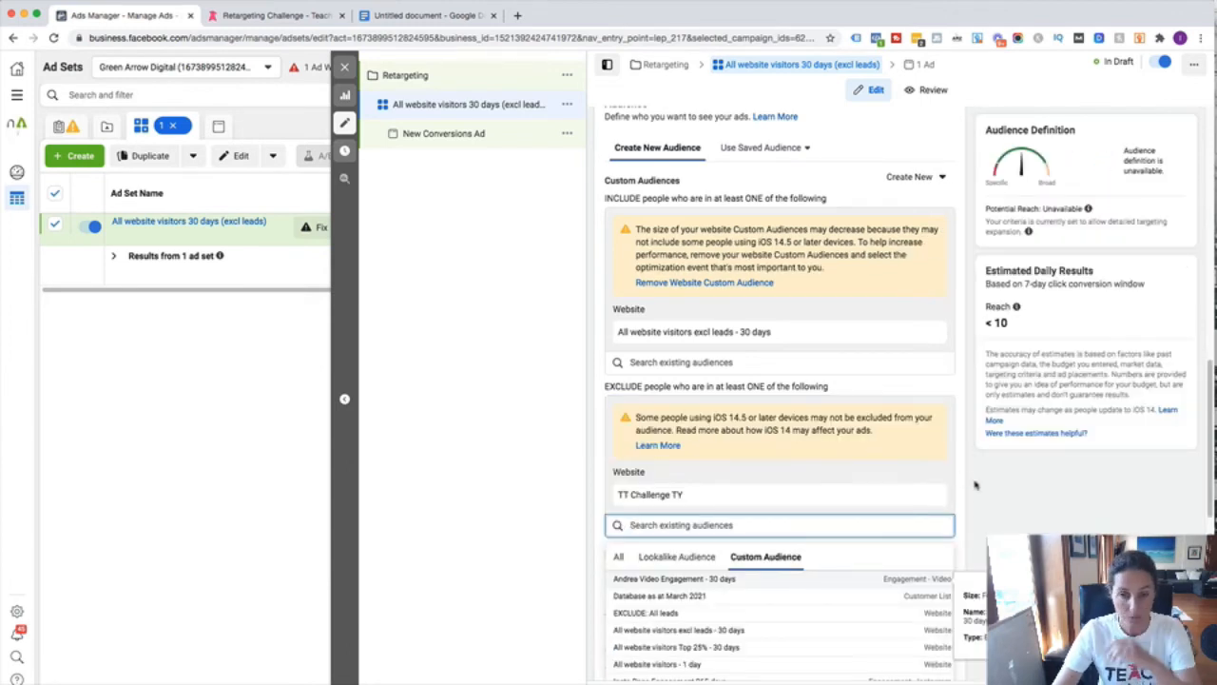
click(993, 500)
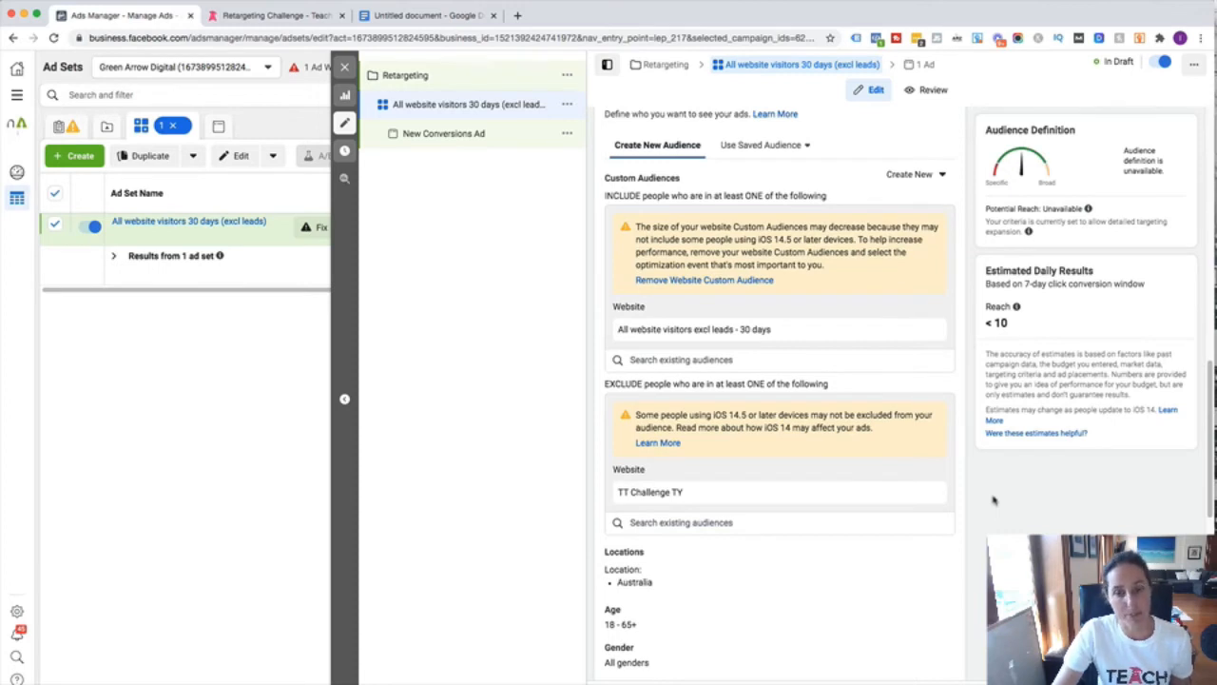
scroll(994, 499, down, 3)
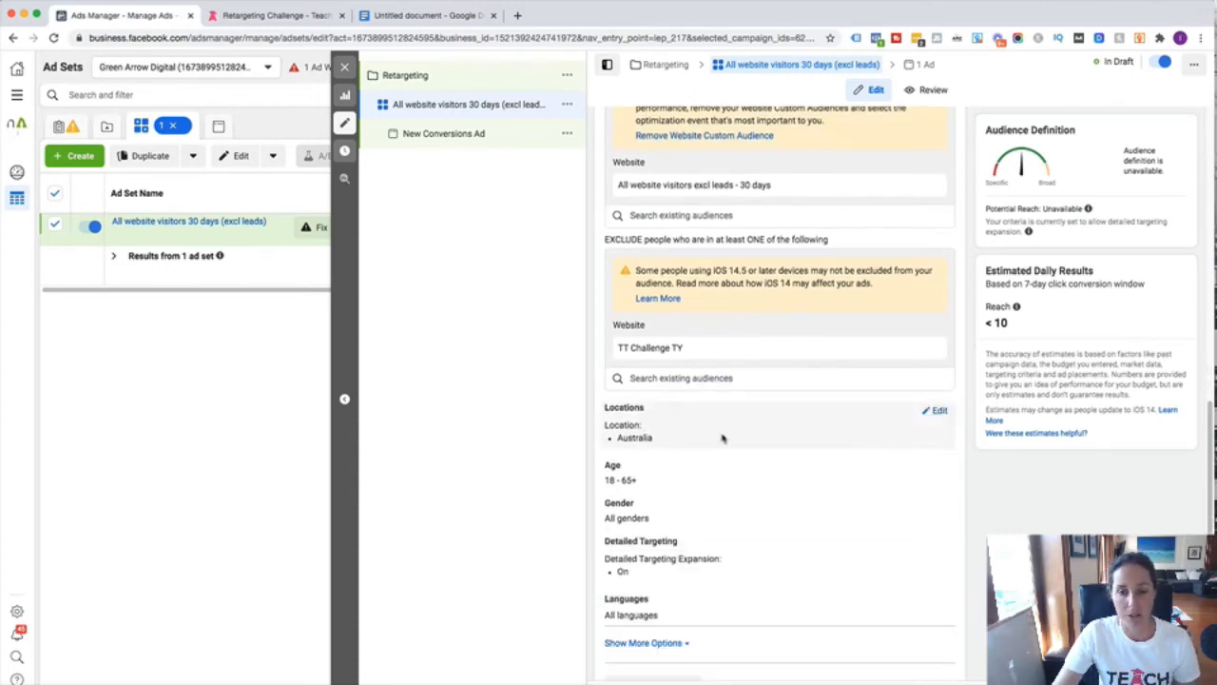
click(937, 411)
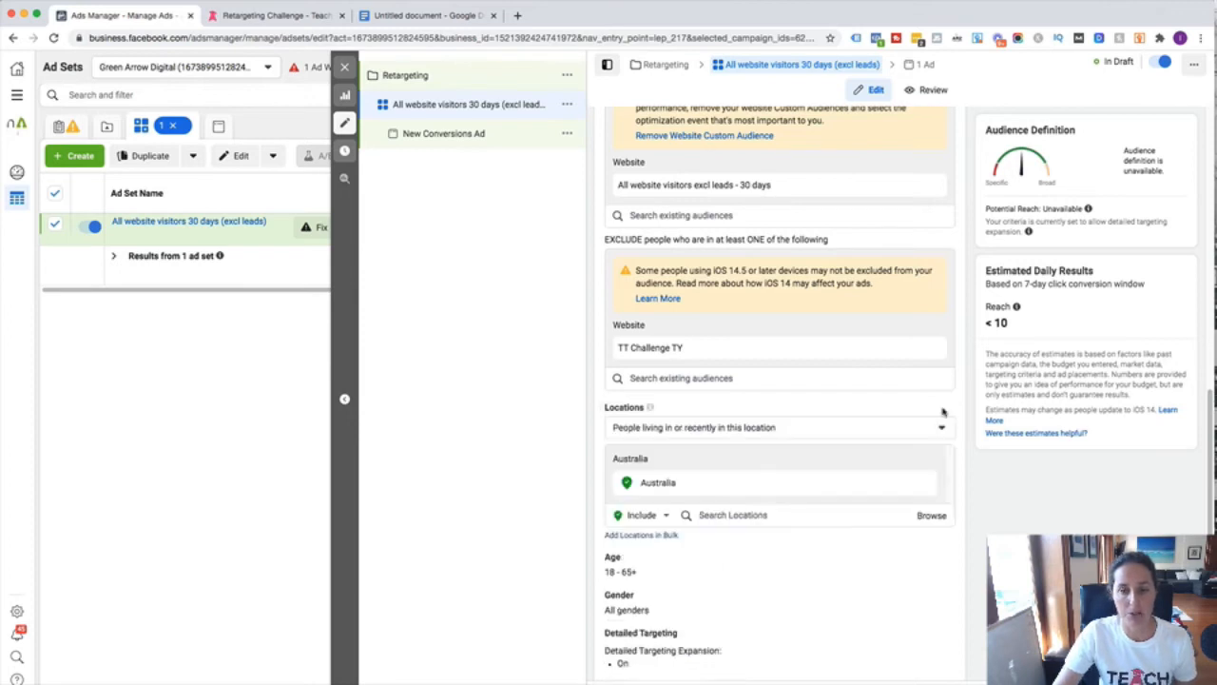
click(745, 510)
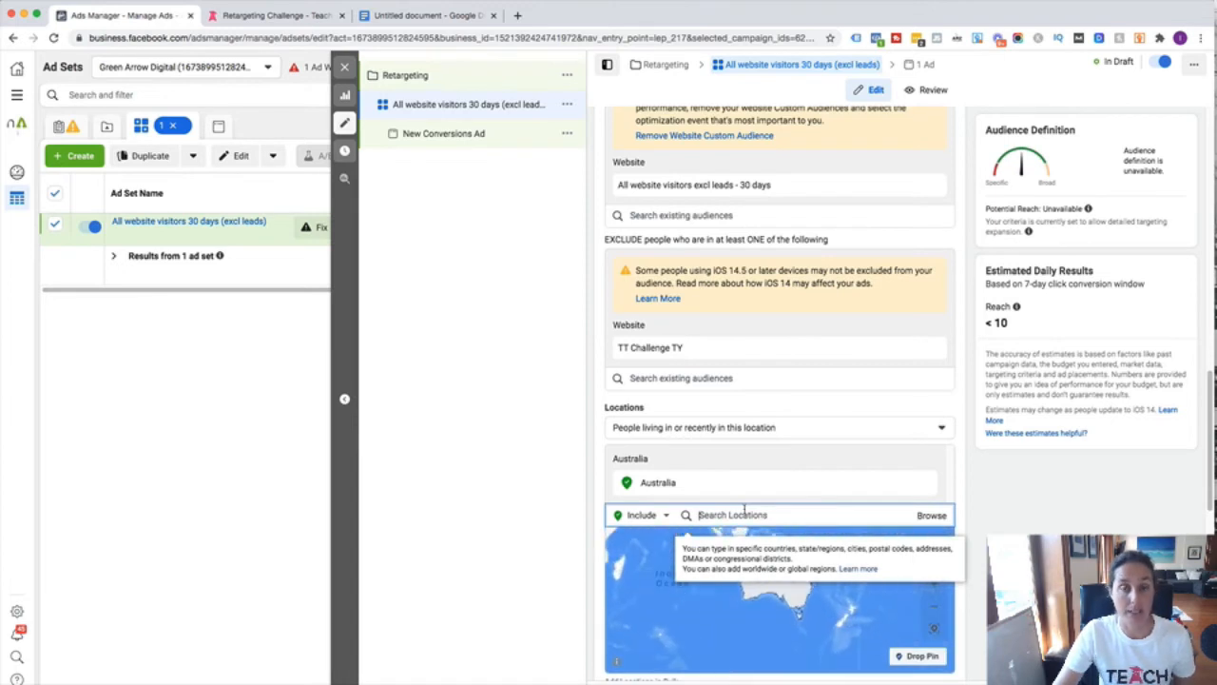
text(unite)
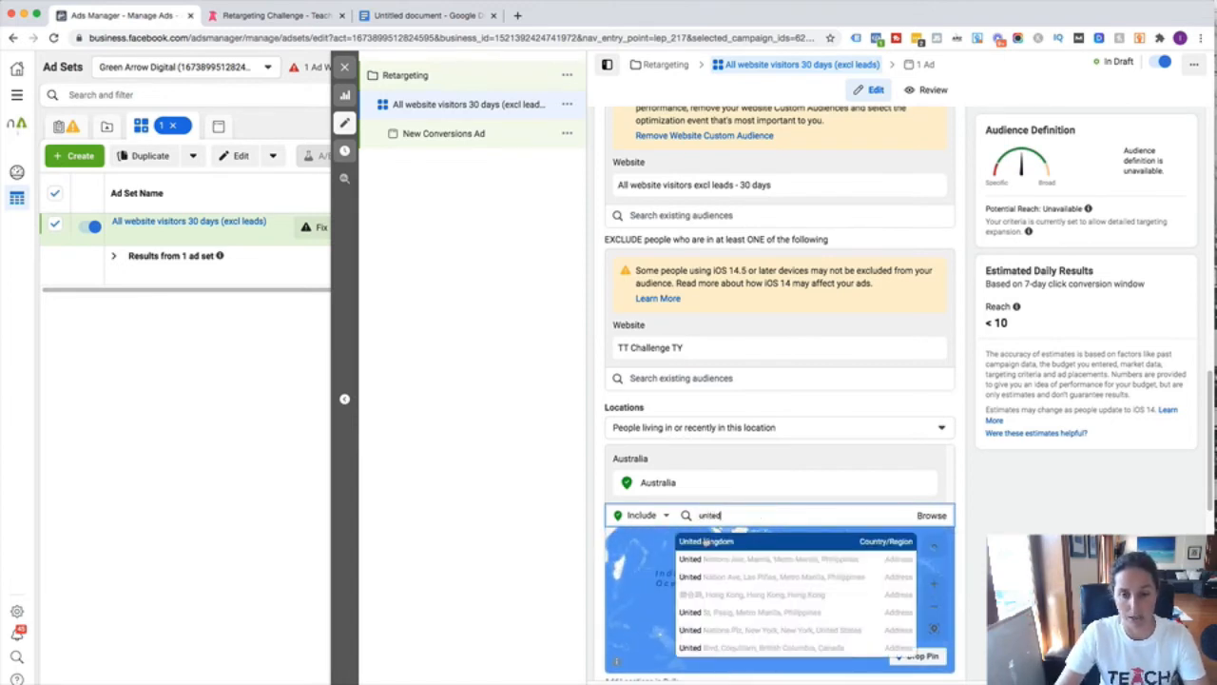
text(d)
click(705, 541)
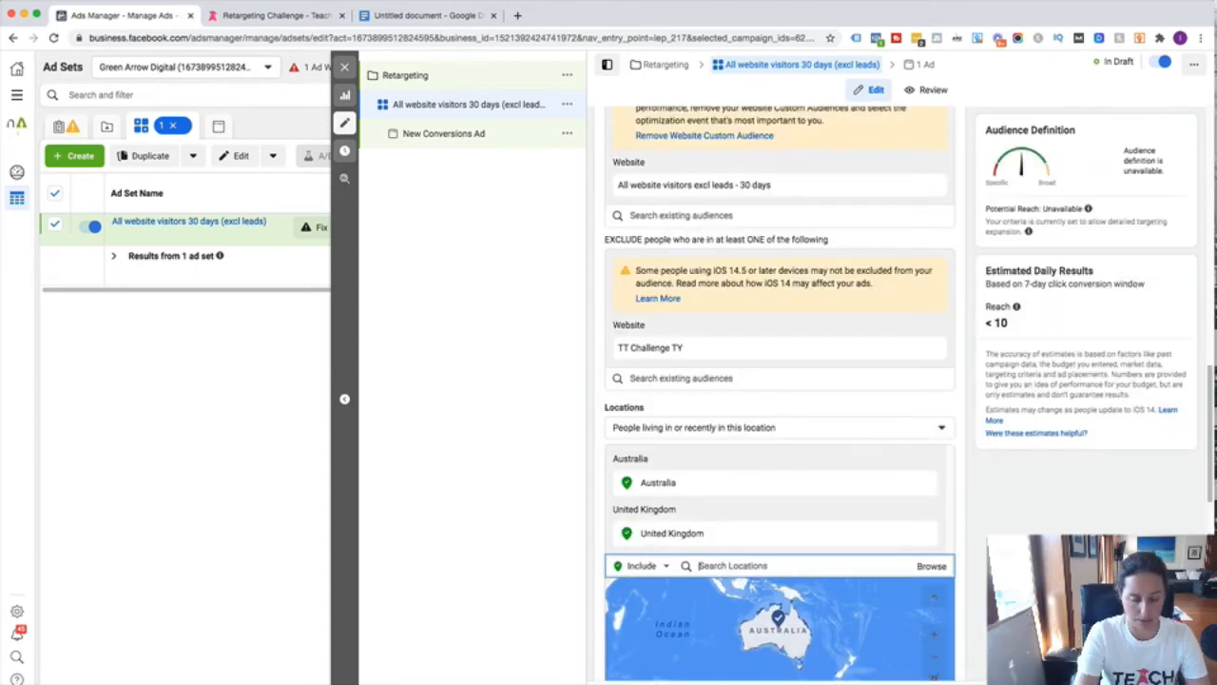
text(united st)
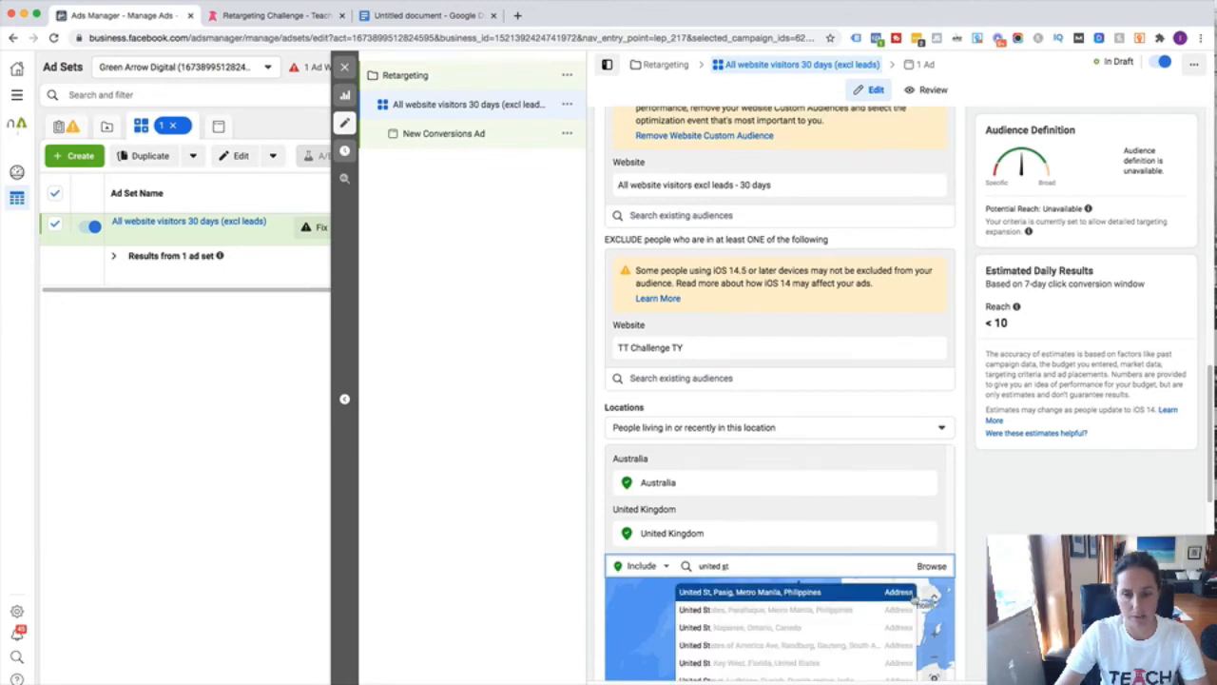
scroll(856, 570, down, 3)
text(t)
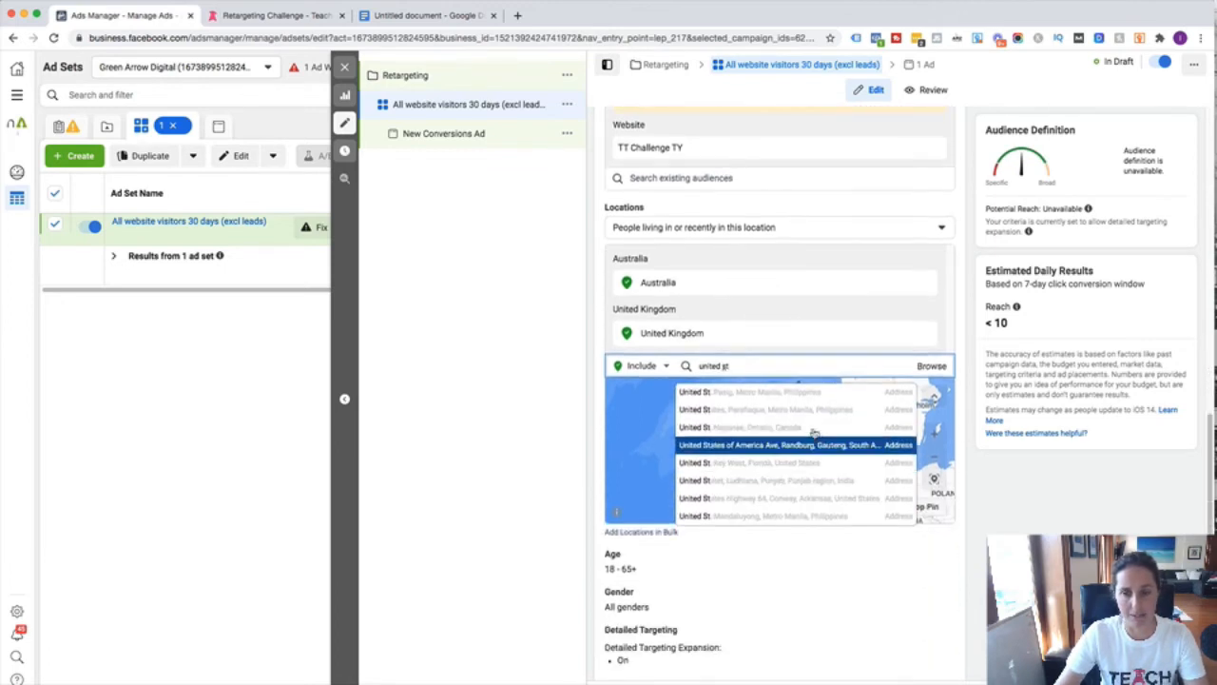
text(a)
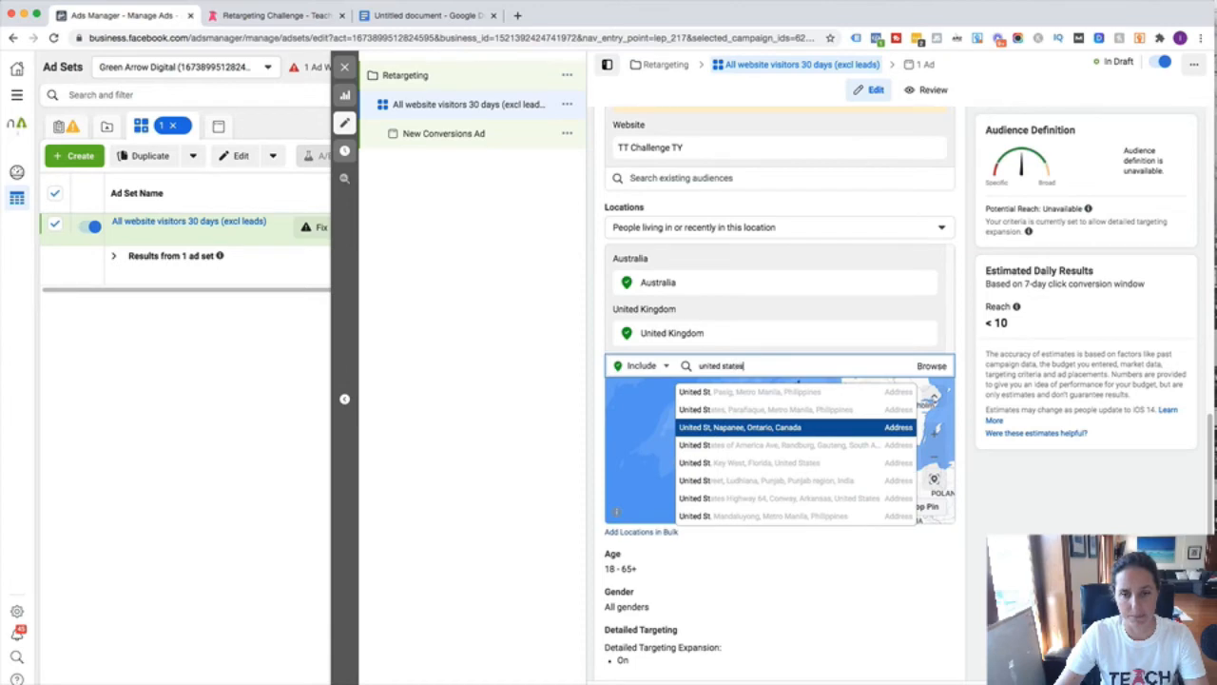
text(tes)
scroll(769, 370, down, 1)
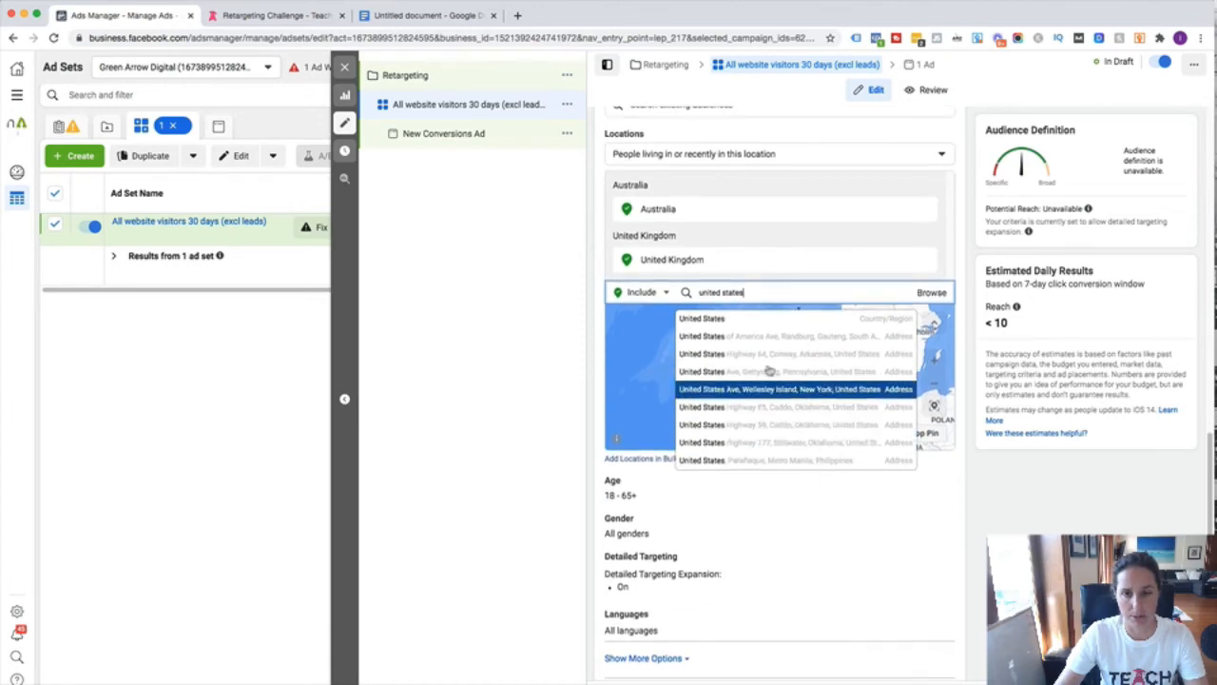
click(731, 318)
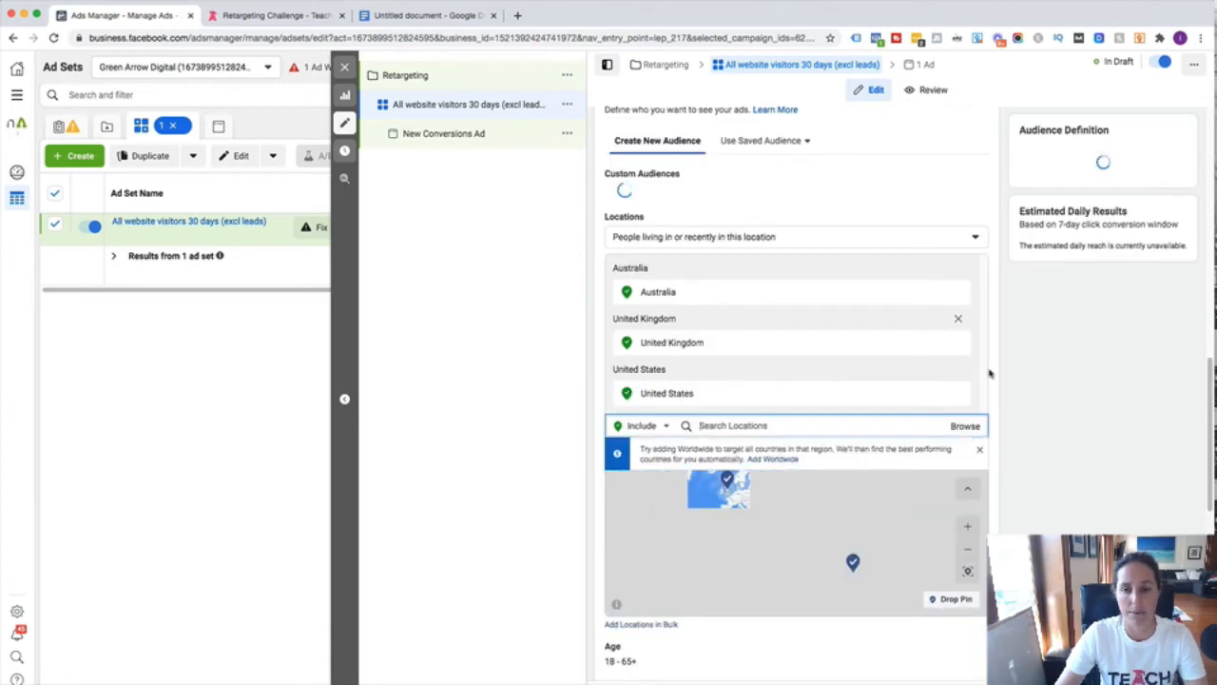
scroll(970, 533, down, 1)
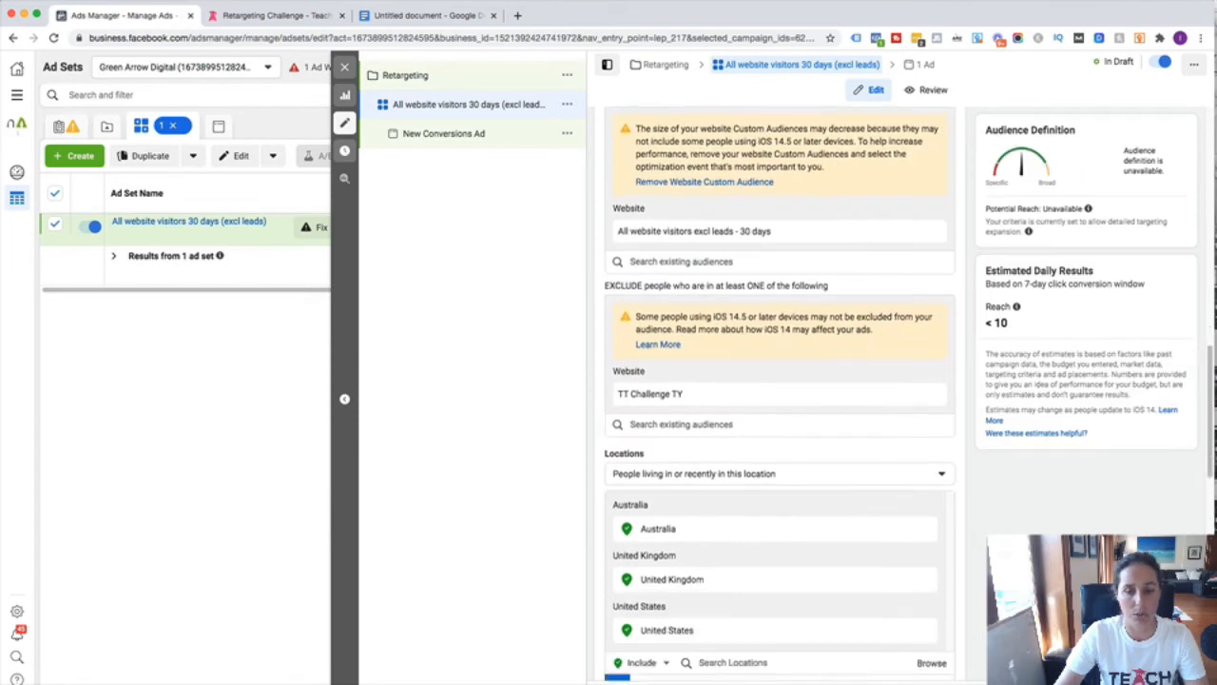
scroll(741, 475, down, 1)
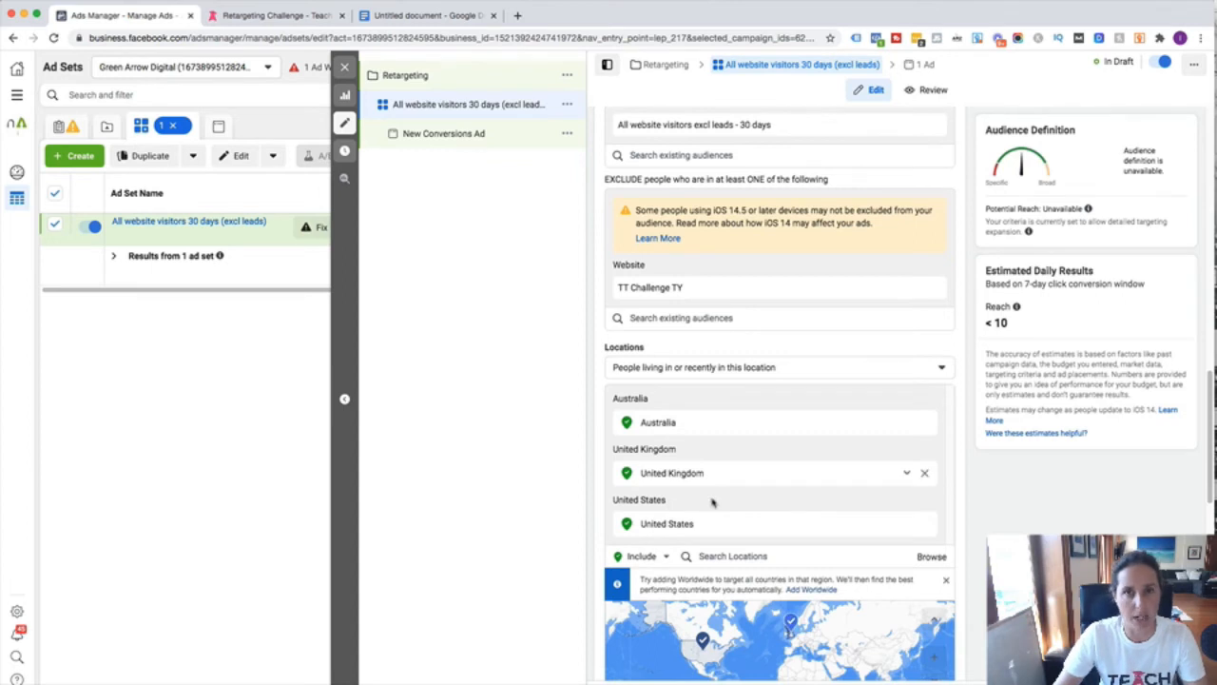
scroll(715, 499, down, 2)
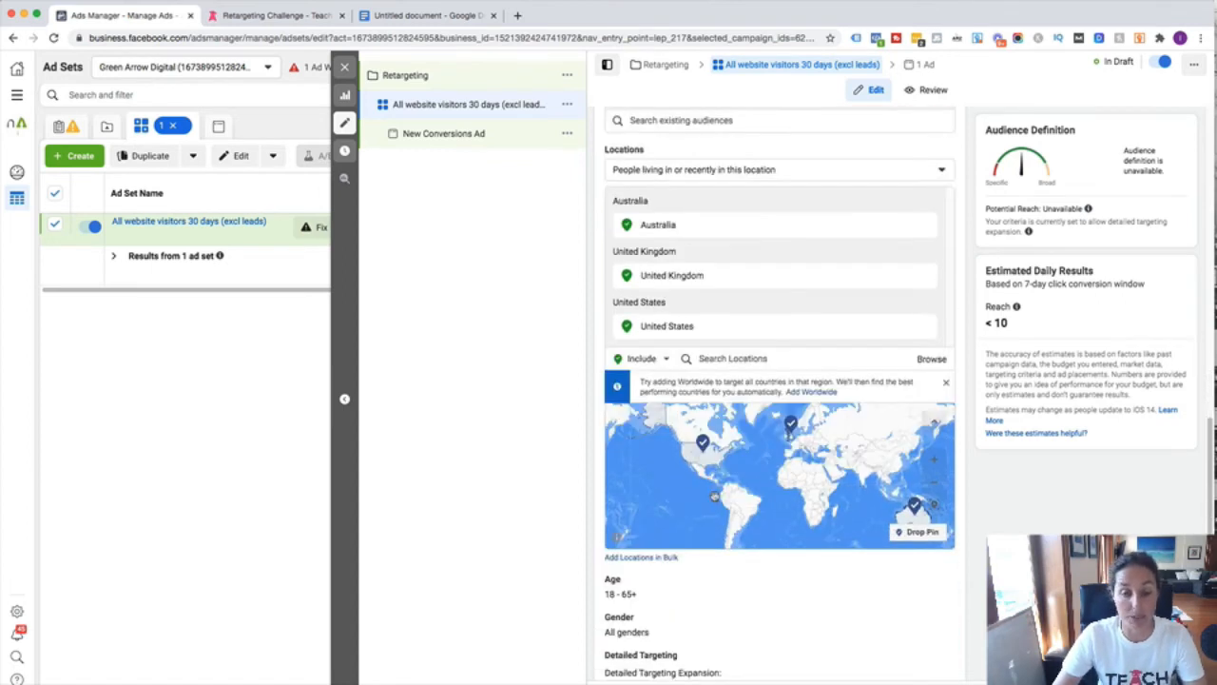
scroll(900, 572, down, 1)
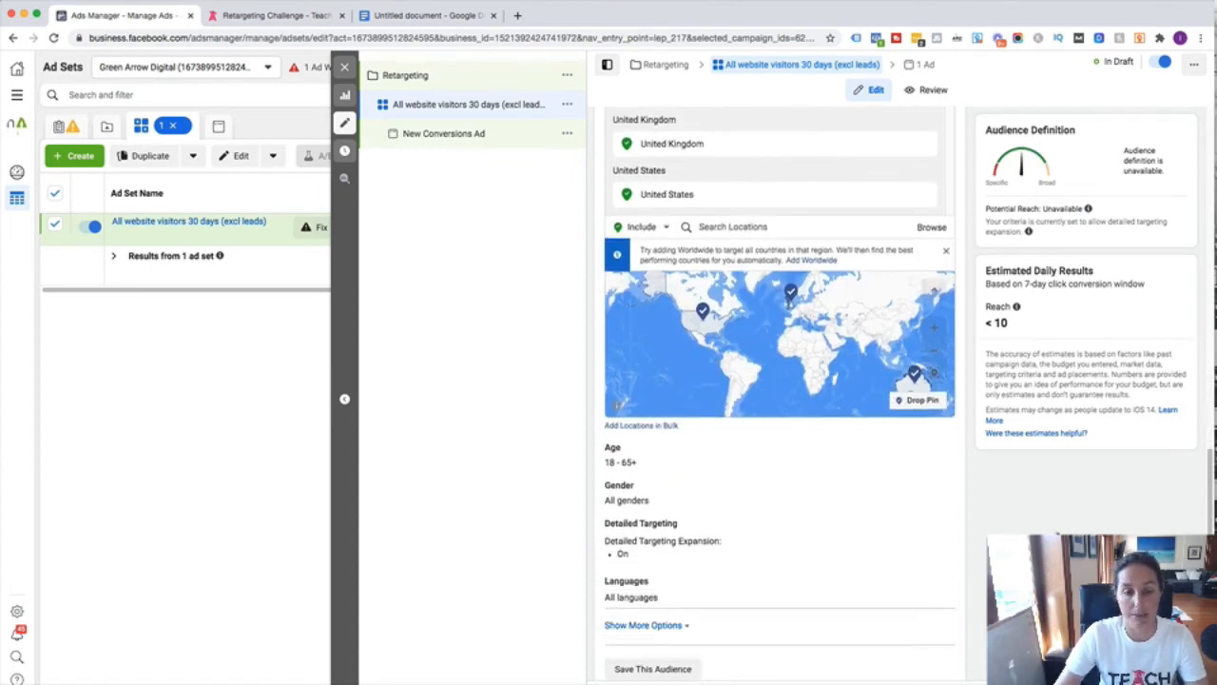
scroll(969, 511, down, 1)
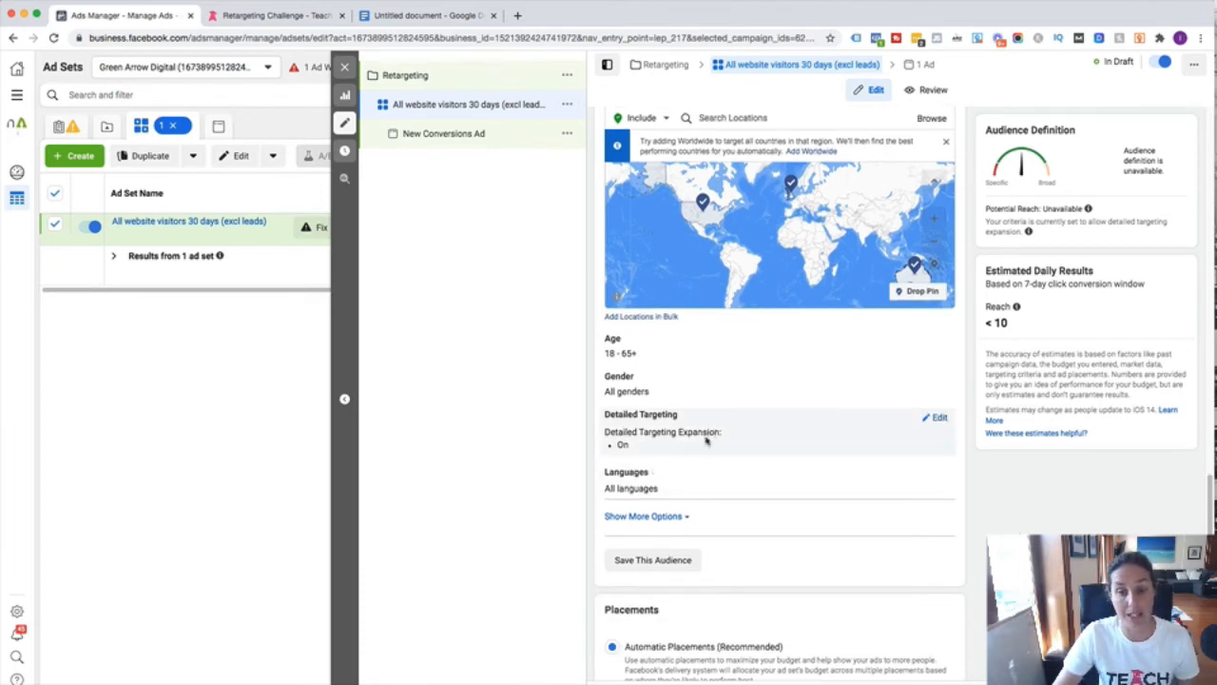
- Uncheck Detailed Targeting Expansion for the ad set, then switch to the New Conversions Ad
click(938, 419)
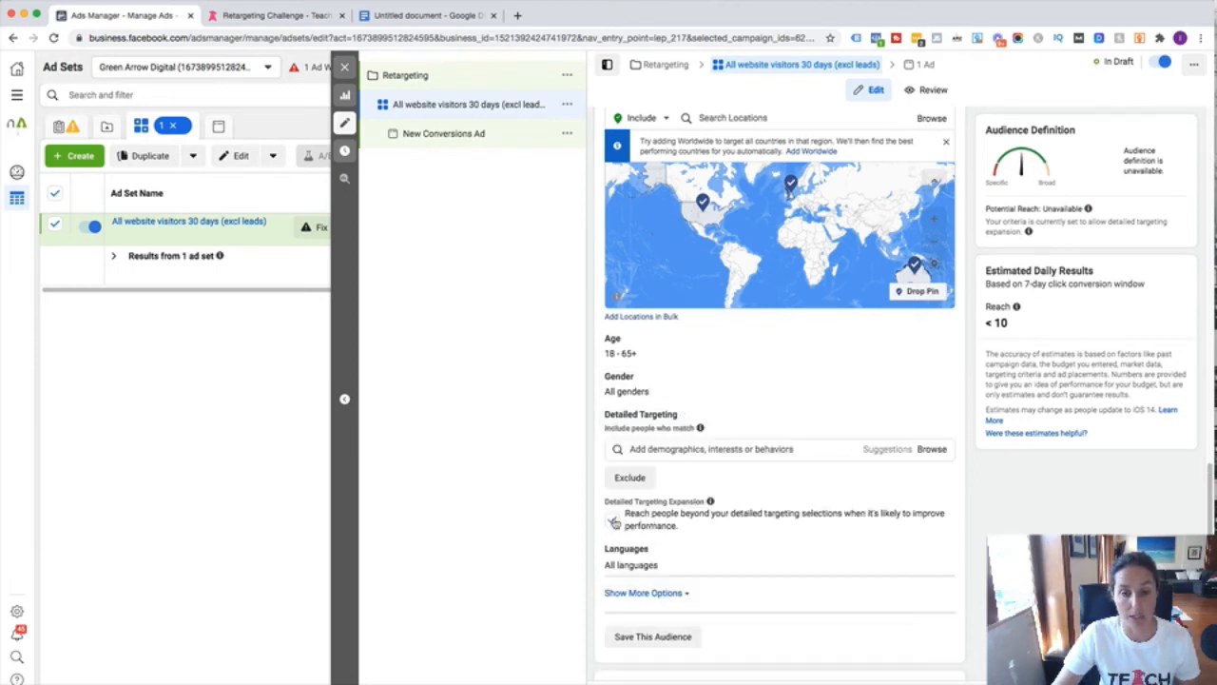
click(612, 519)
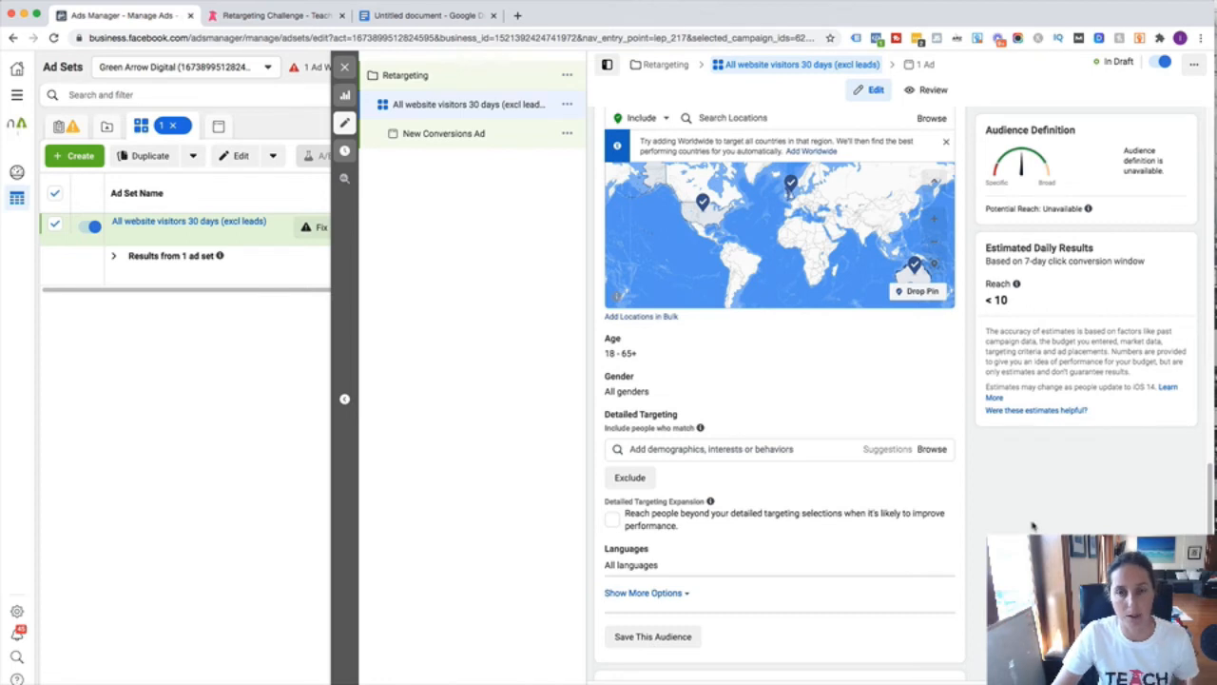
scroll(1032, 525, down, 4)
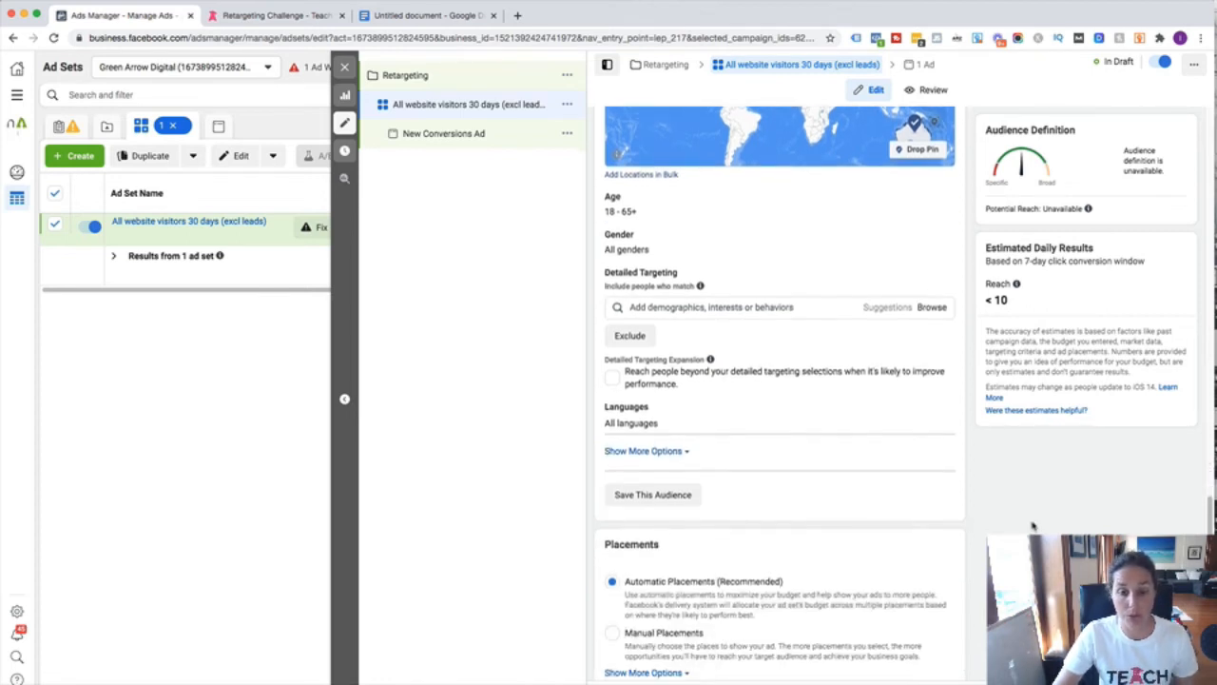
scroll(1033, 523, down, 4)
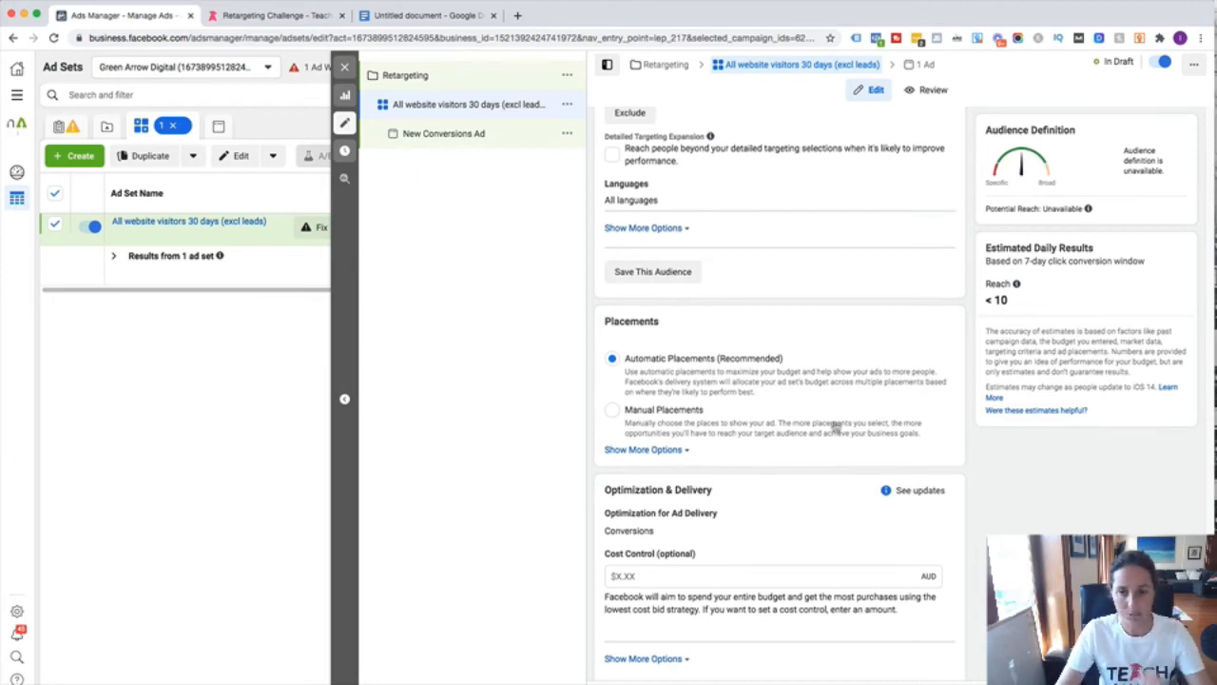
scroll(829, 423, down, 1)
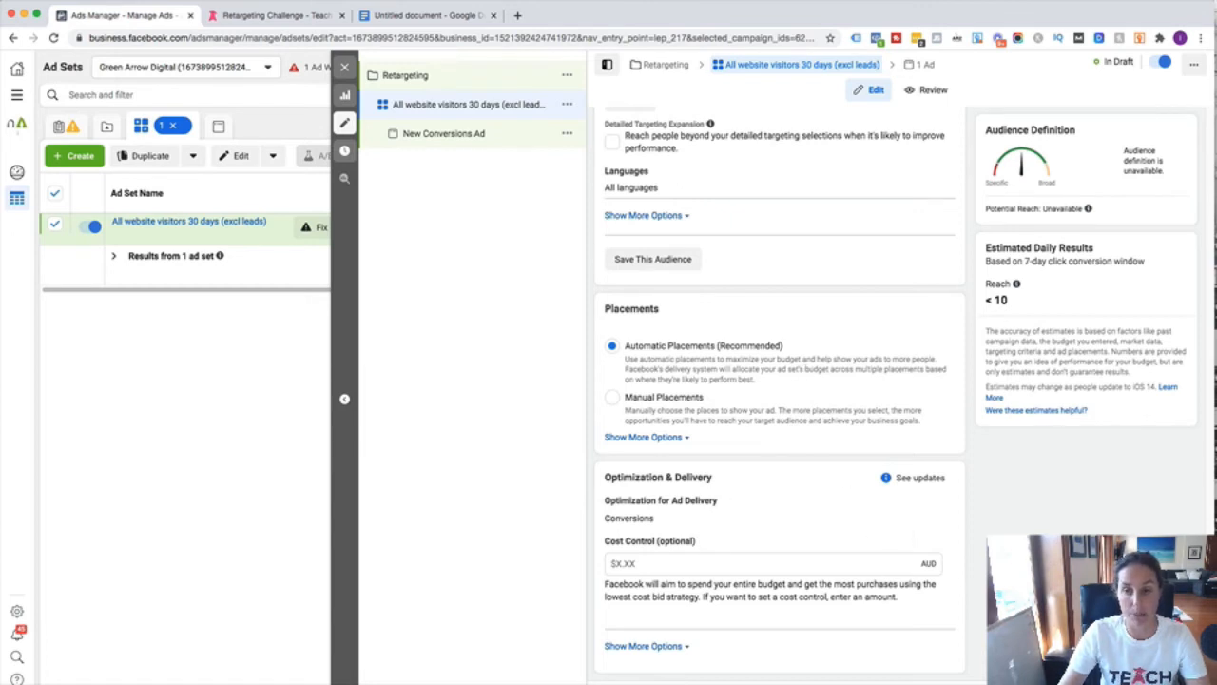
click(1172, 678)
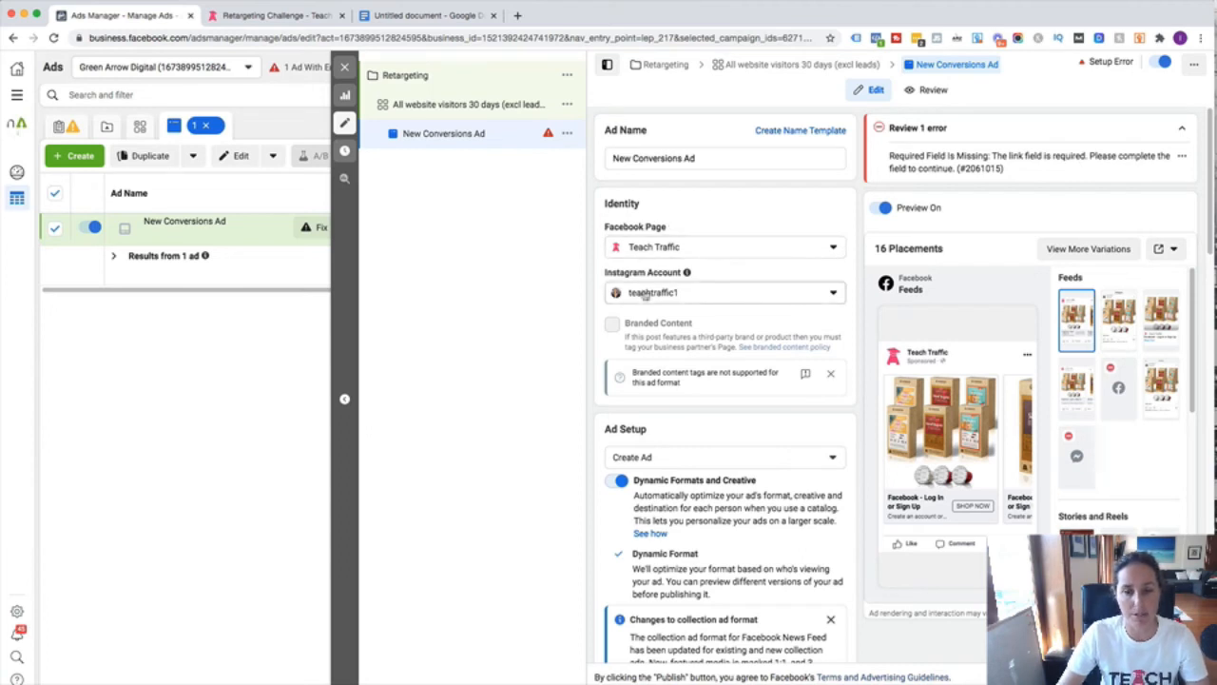
- Turn off Dynamic Formats and Creative and set the ad format to Single Image or Video
scroll(644, 294, down, 3)
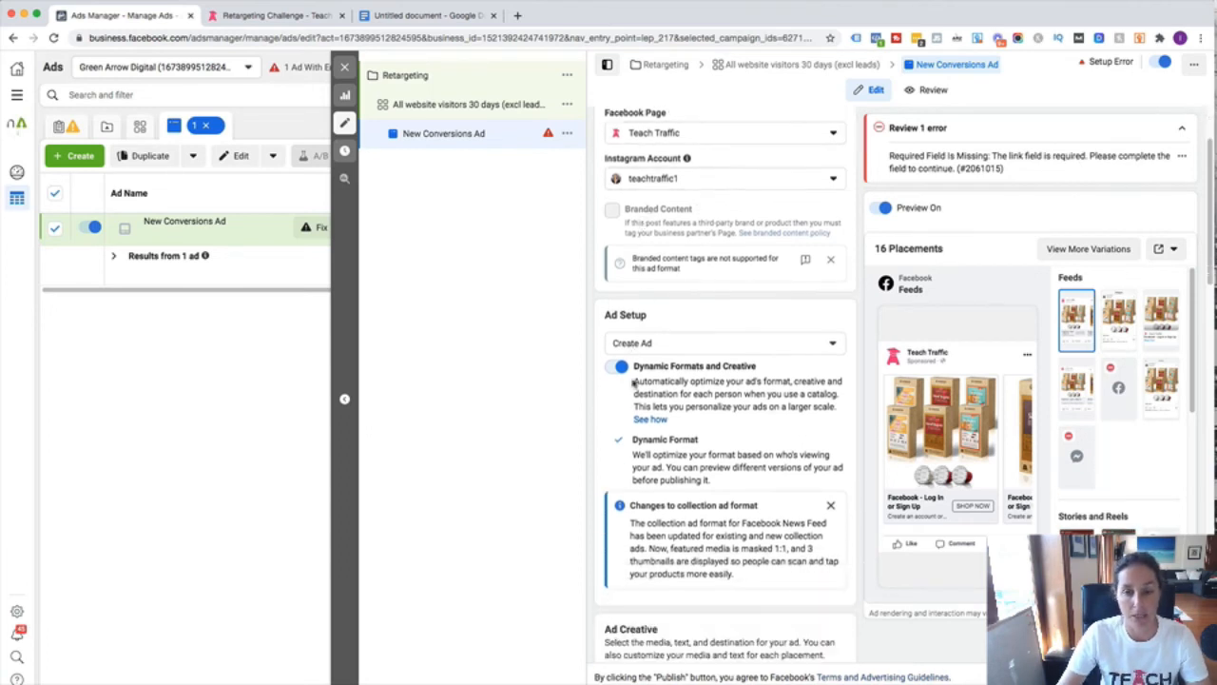
click(617, 367)
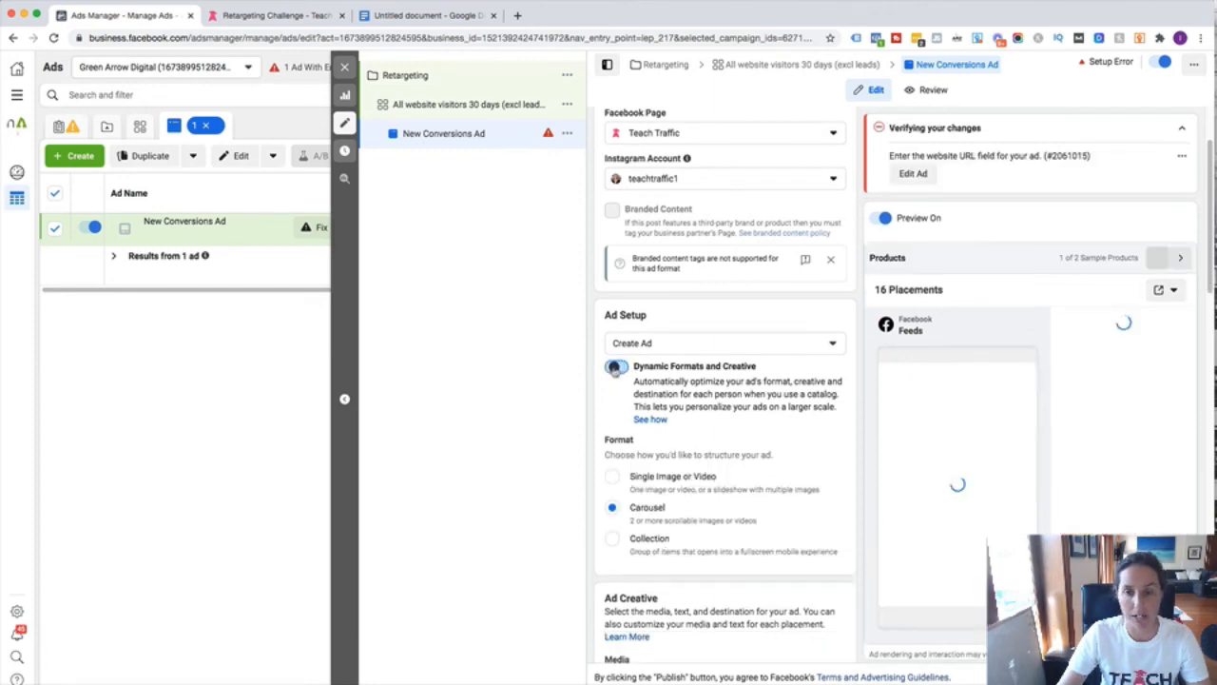
click(672, 478)
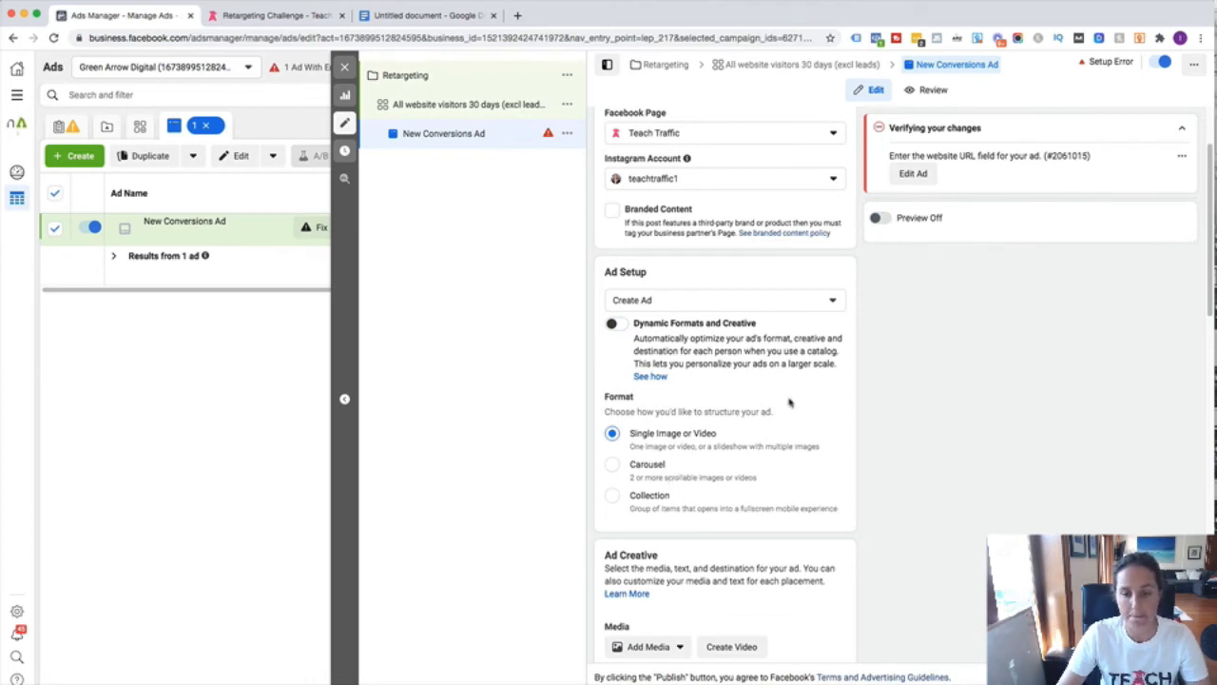
- Bring up the image library via Add Media > Add Image
scroll(790, 401, down, 1)
scroll(790, 401, down, 4)
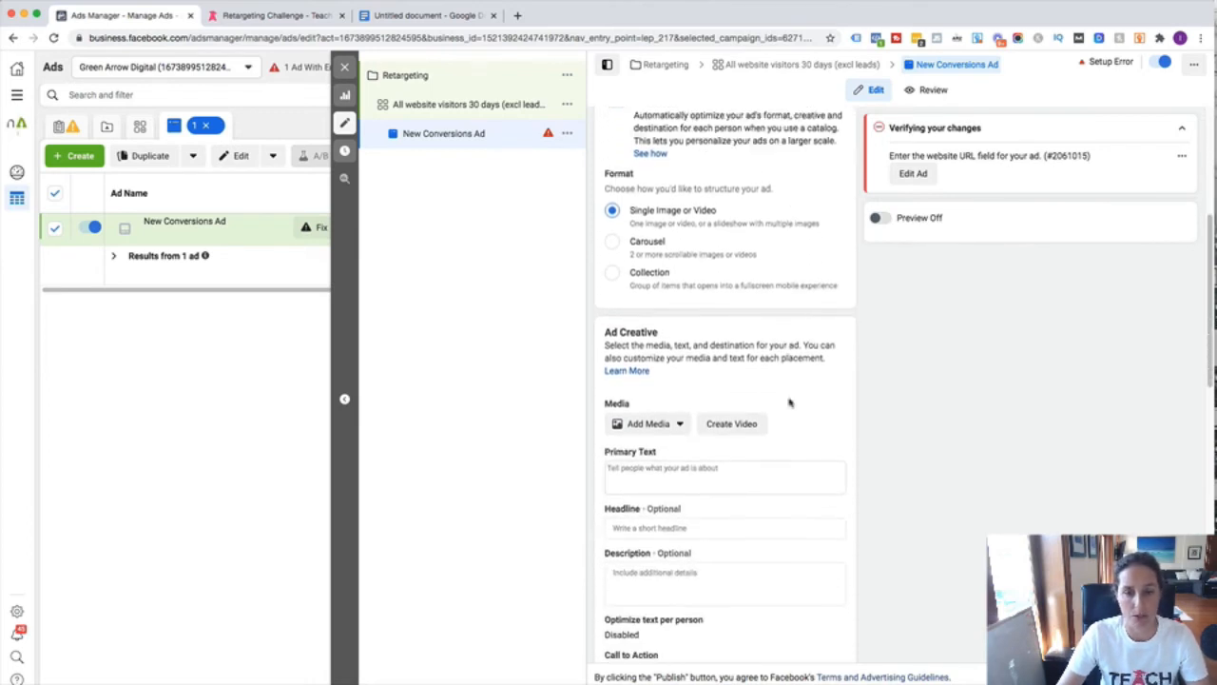
click(653, 428)
click(652, 453)
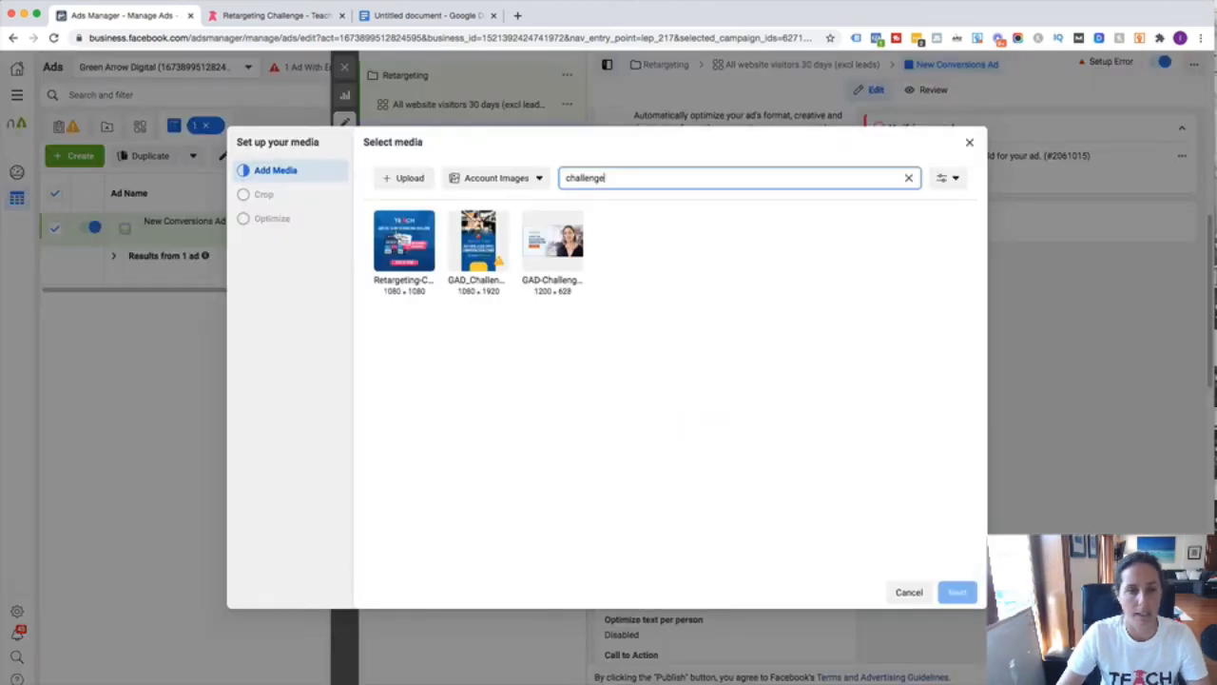
- Use the 1080×1080 Retargeting challenge image with its original crops for all 16 placements
click(425, 238)
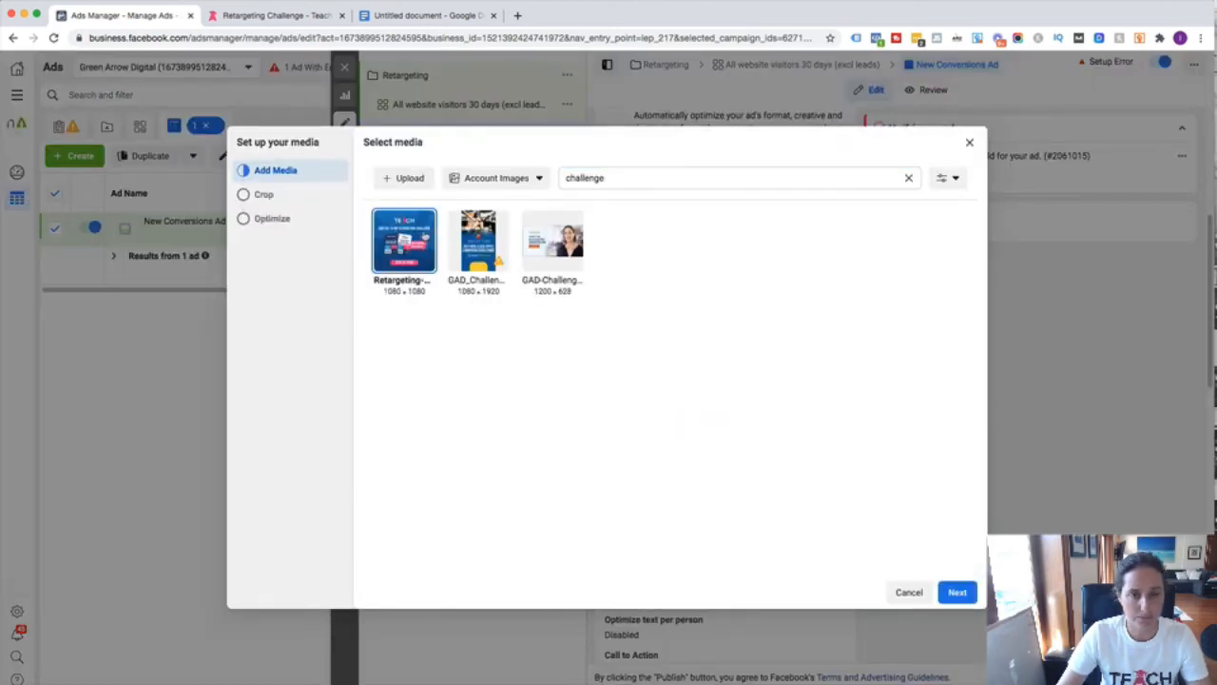
click(956, 592)
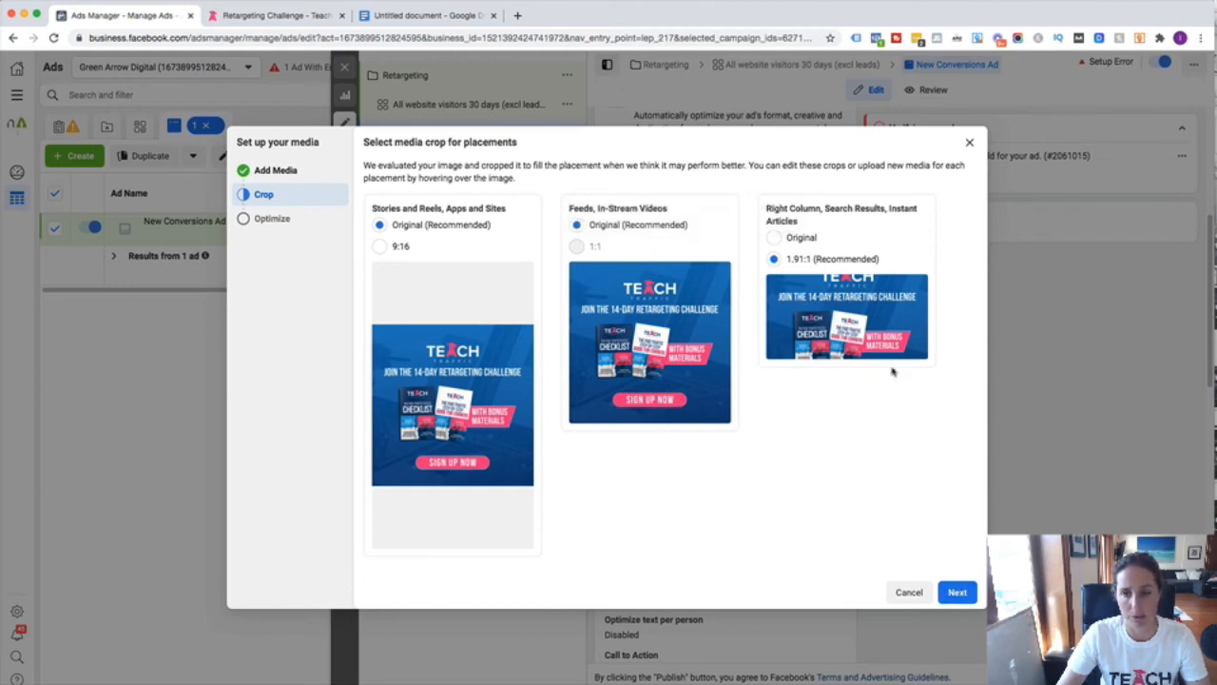
click(955, 594)
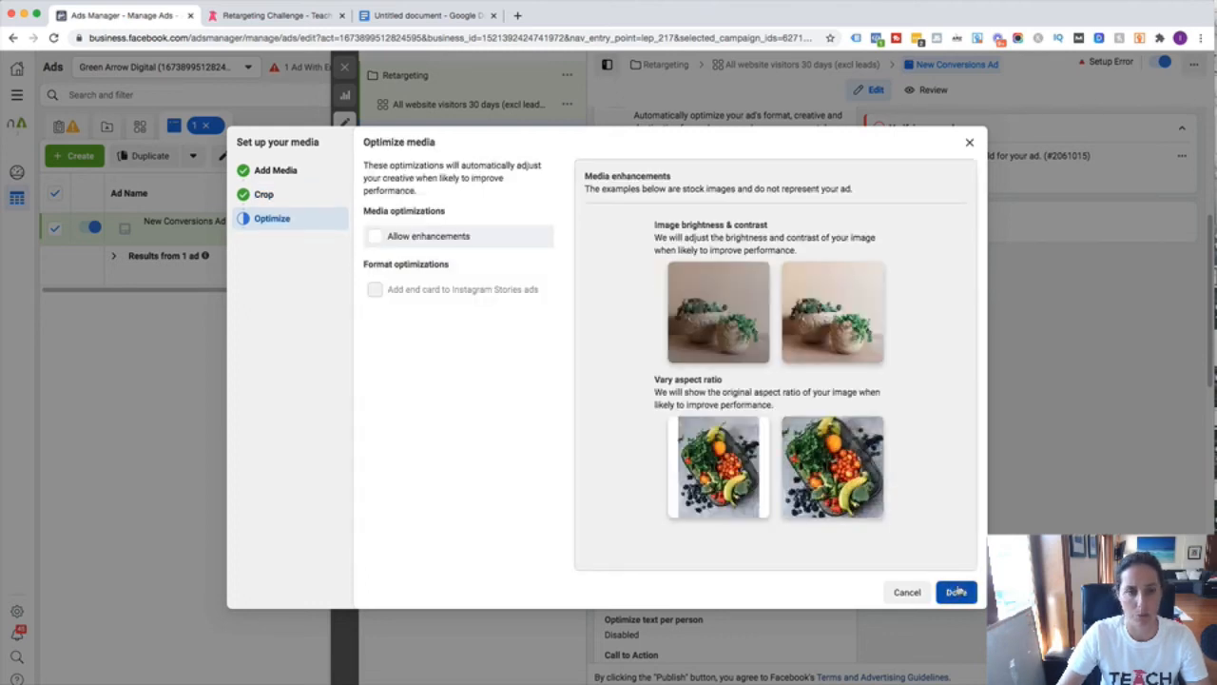
click(955, 591)
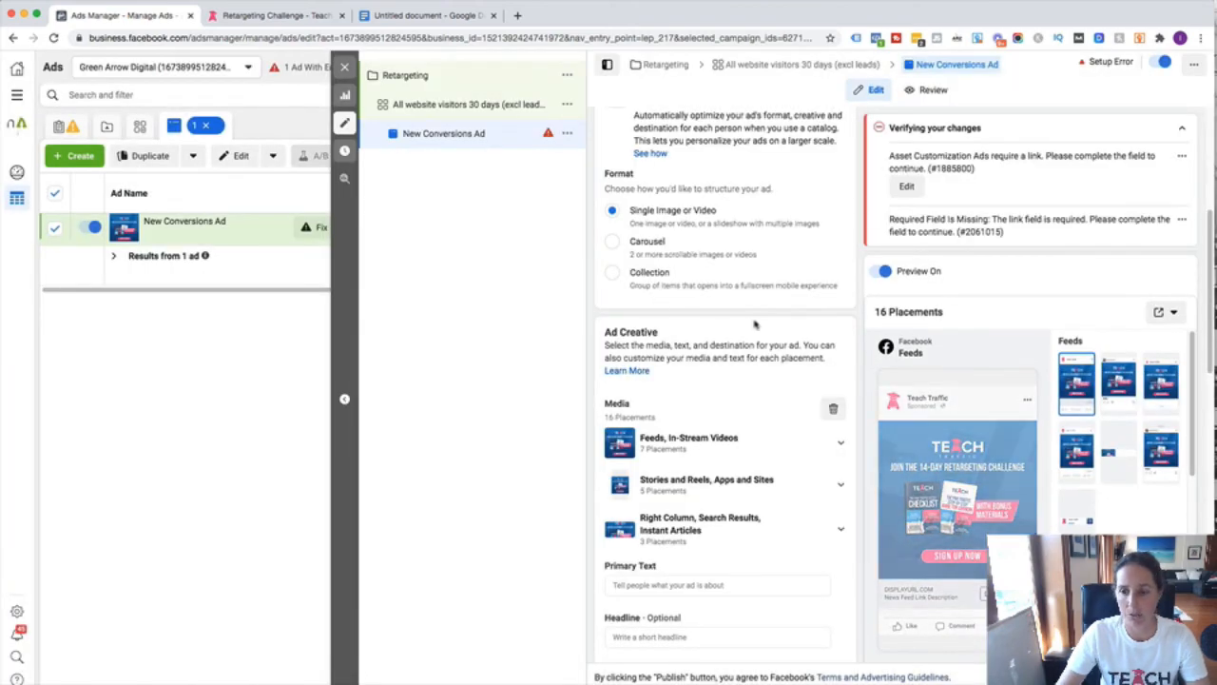
- Select all the ad copy in the Untitled Google Docs draft, then return to the ad in Ads Manager
scroll(755, 325, down, 3)
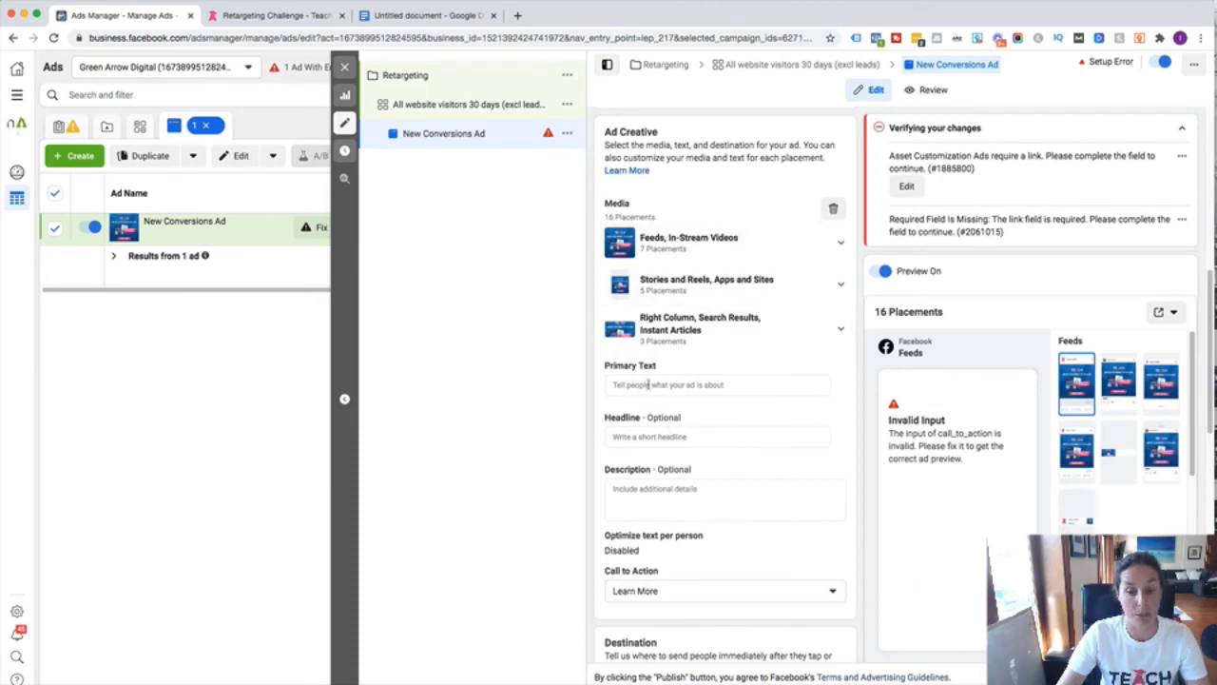
scroll(786, 431, down, 1)
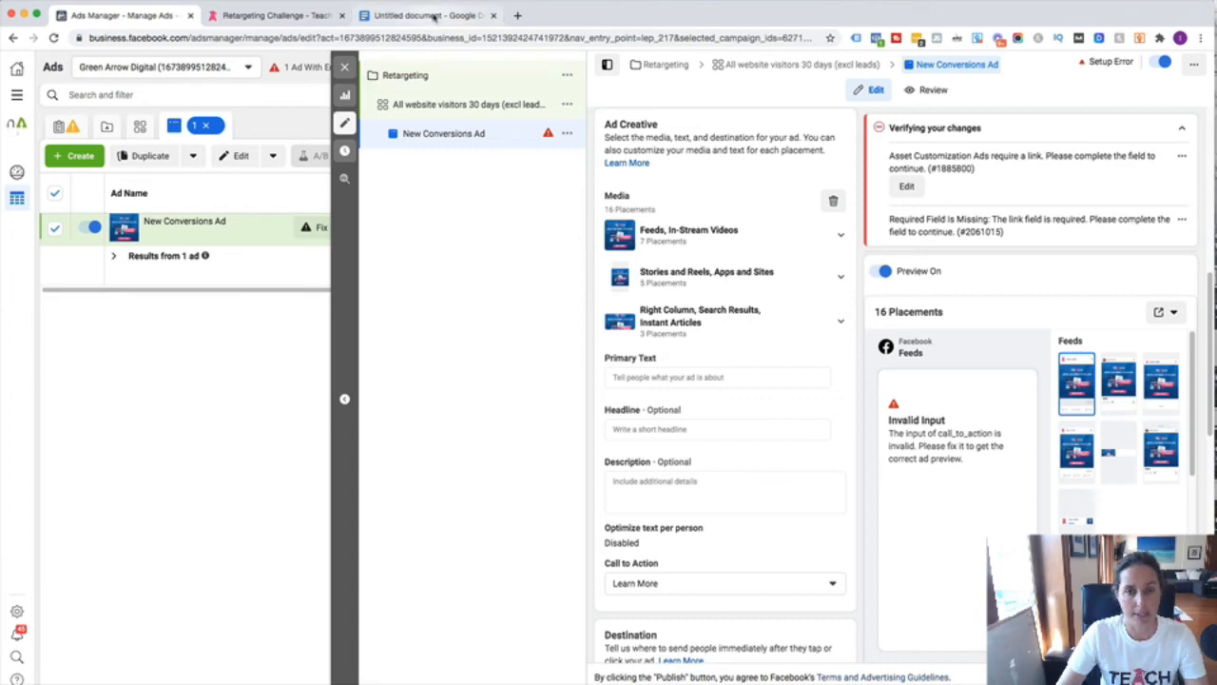
click(433, 16)
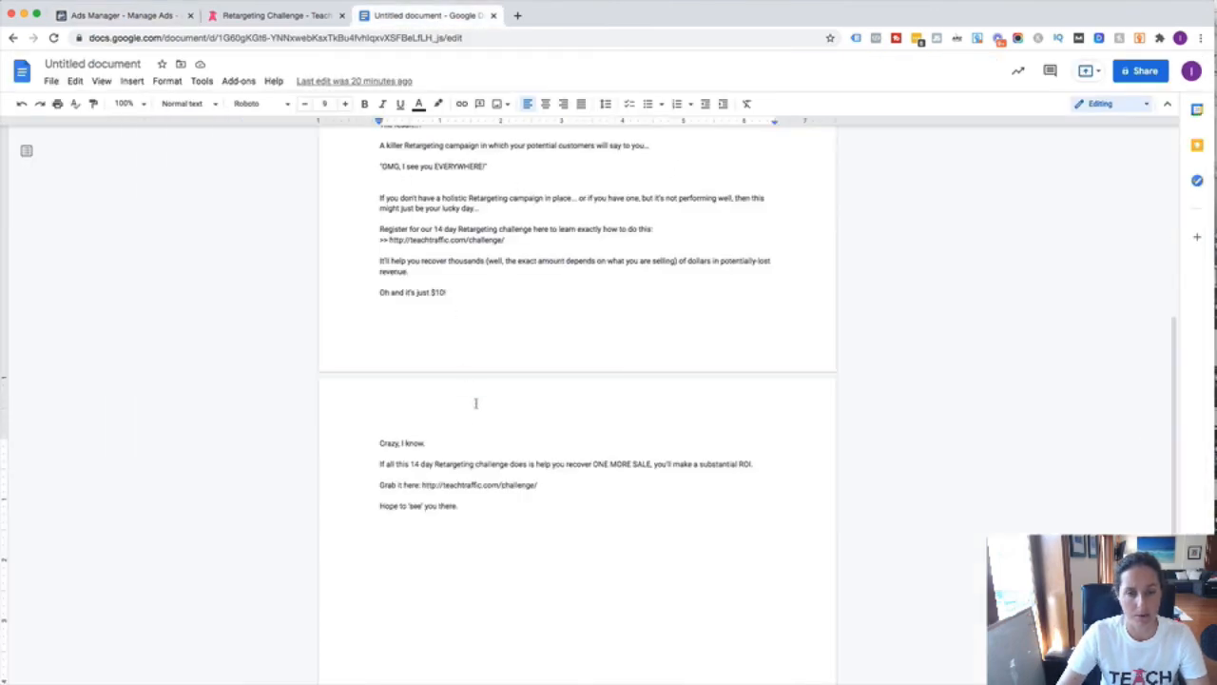
drag(465, 502, 380, 203)
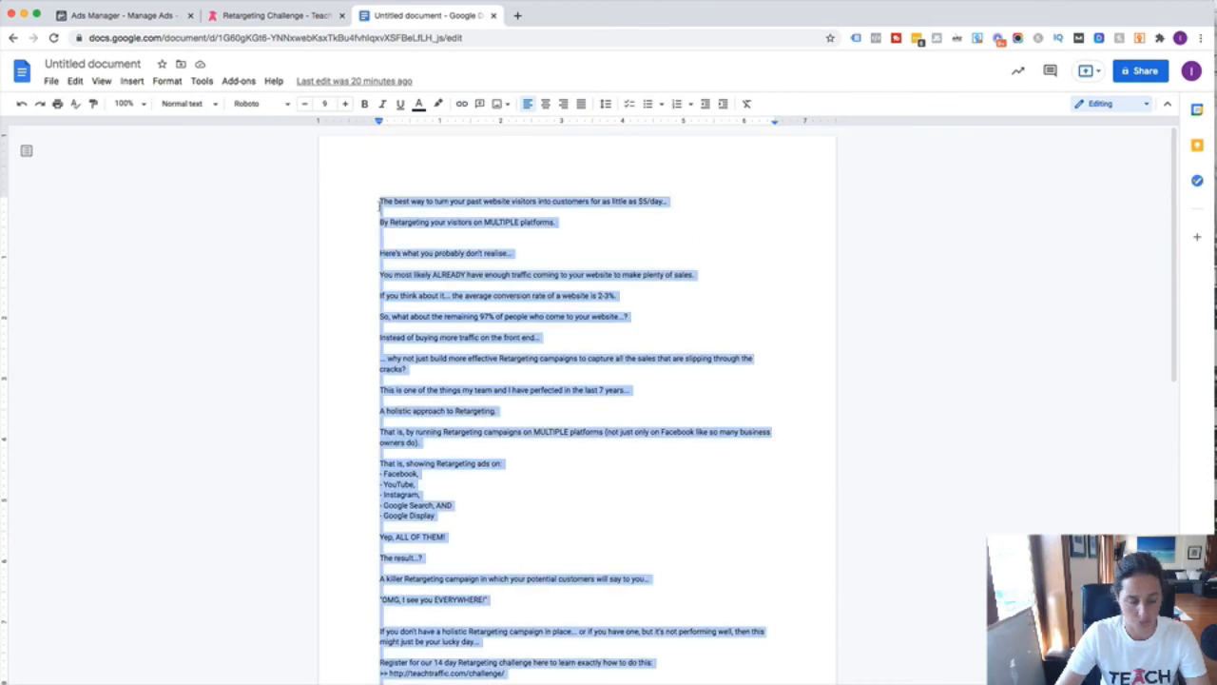
click(126, 16)
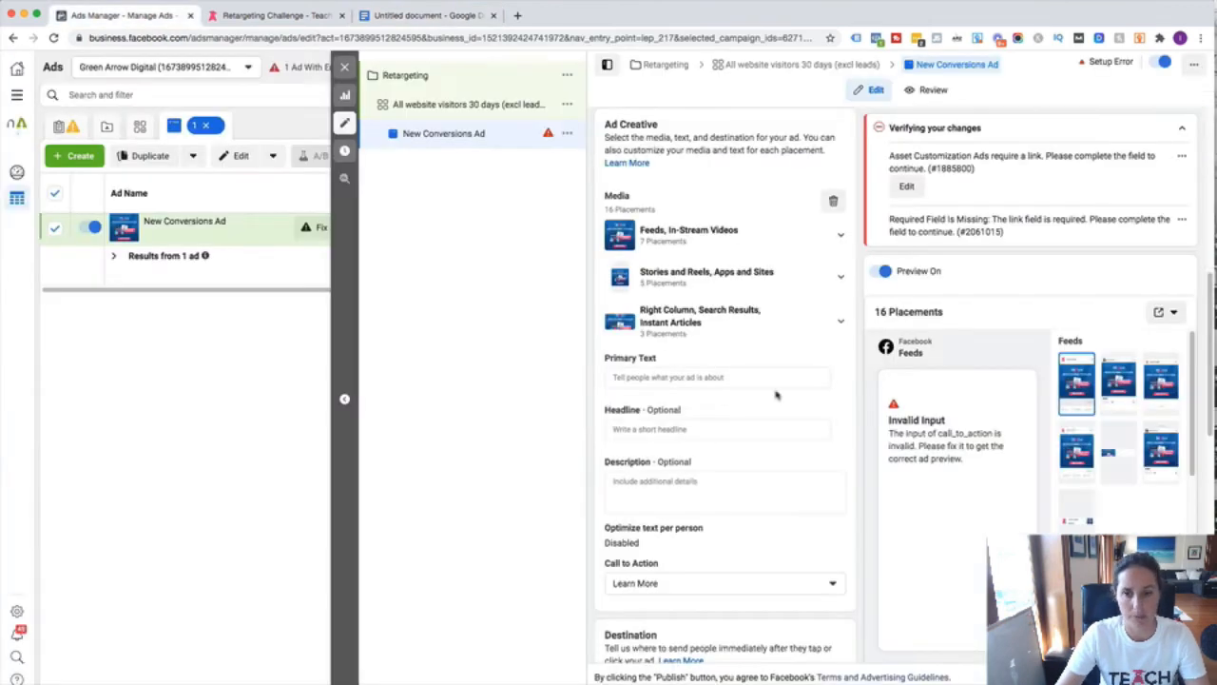
- Paste the multi-paragraph 14-day Retargeting challenge copy into the Primary Text field
scroll(747, 402, down, 2)
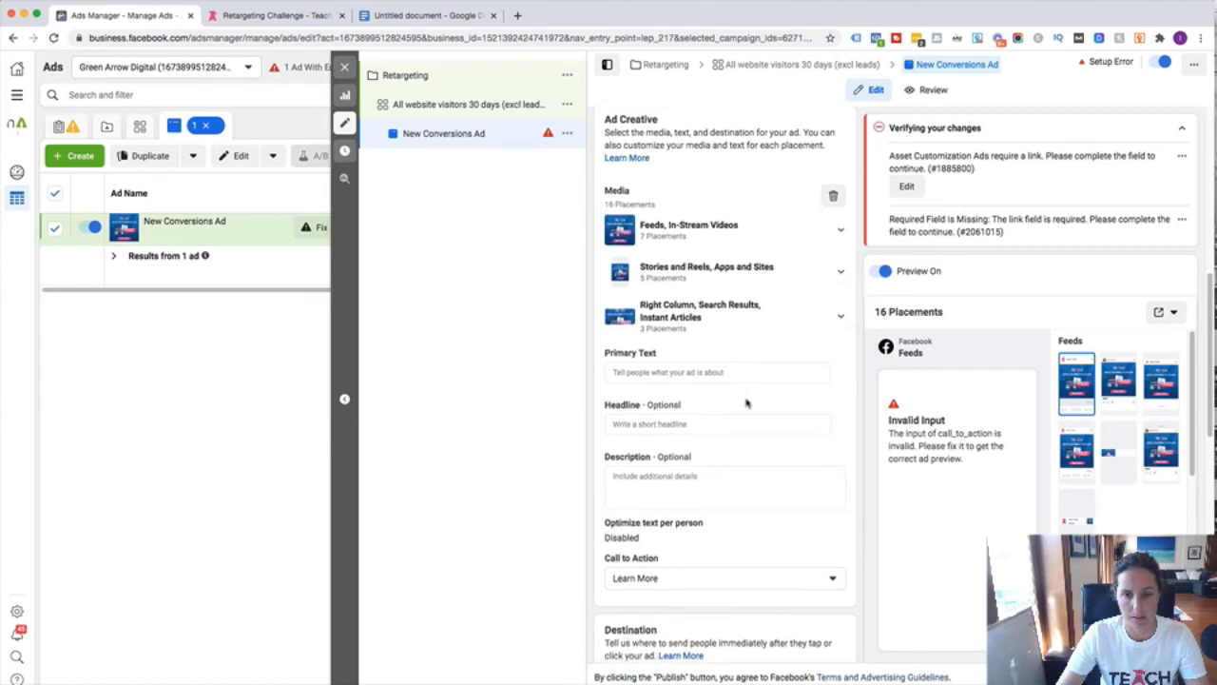
click(686, 300)
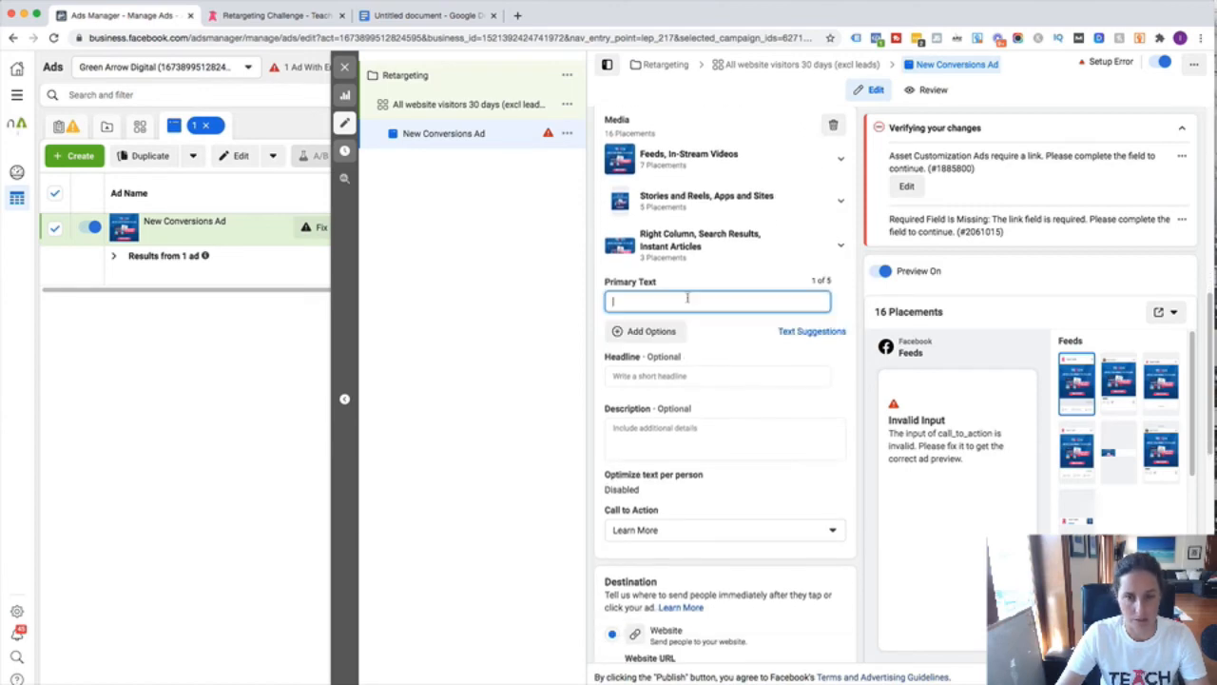
key(super+v)
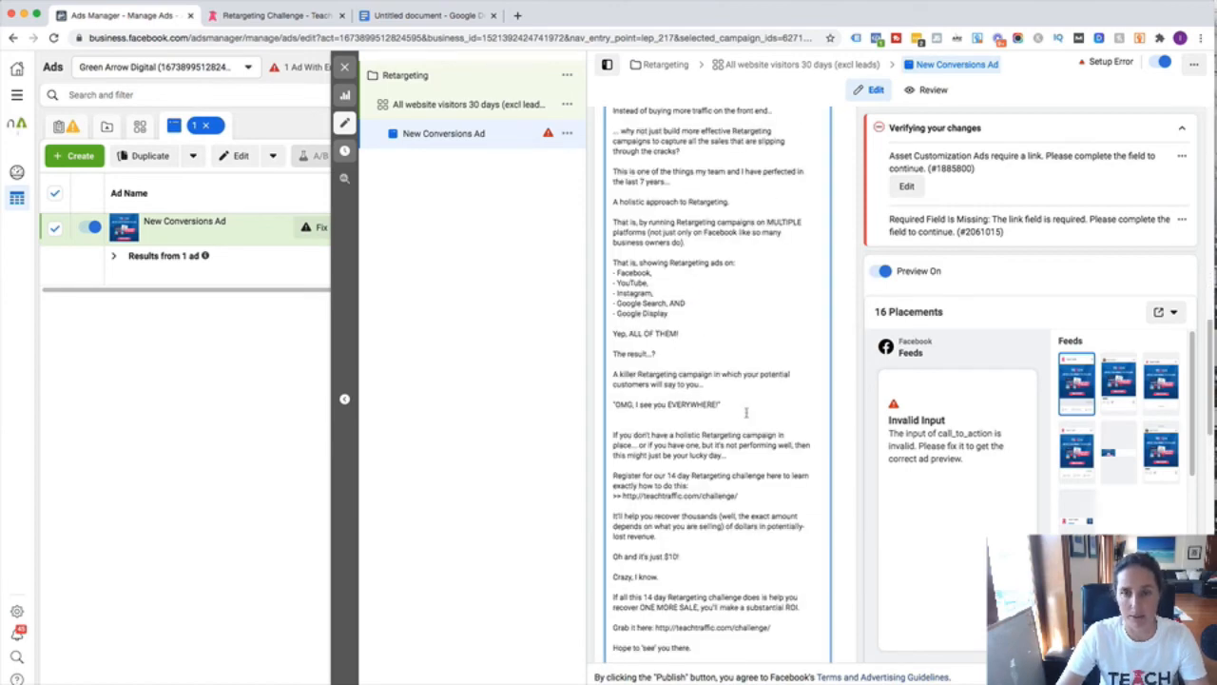
scroll(746, 412, up, 5)
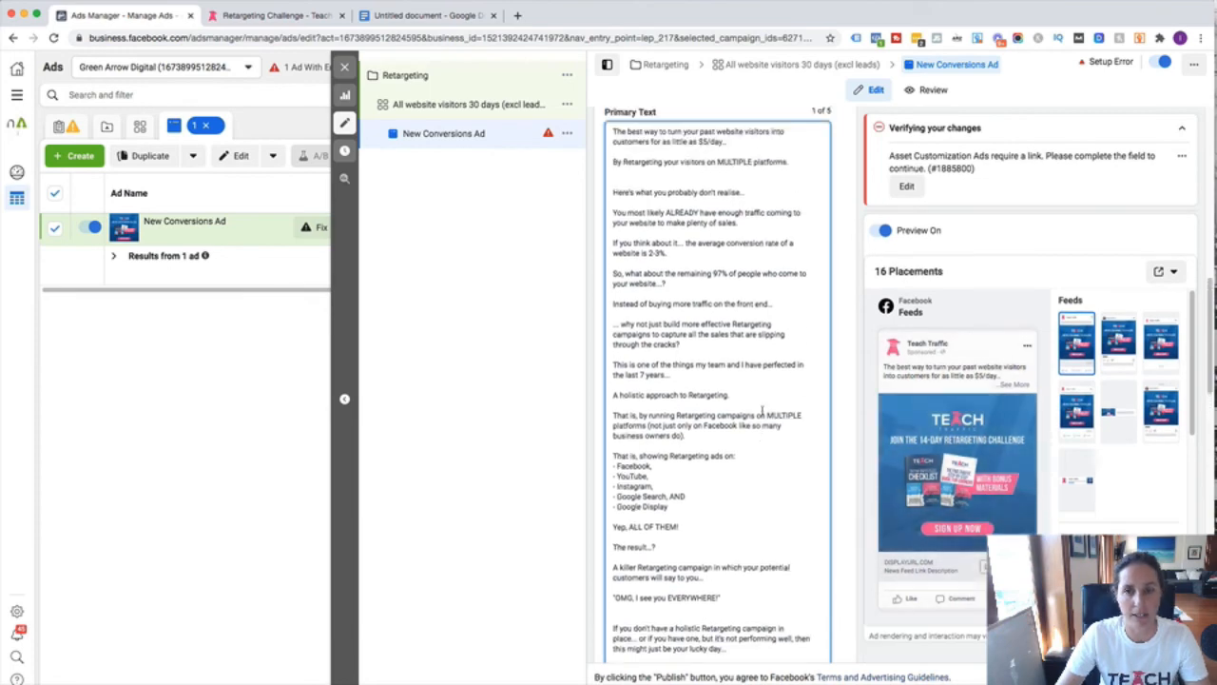
scroll(761, 411, up, 2)
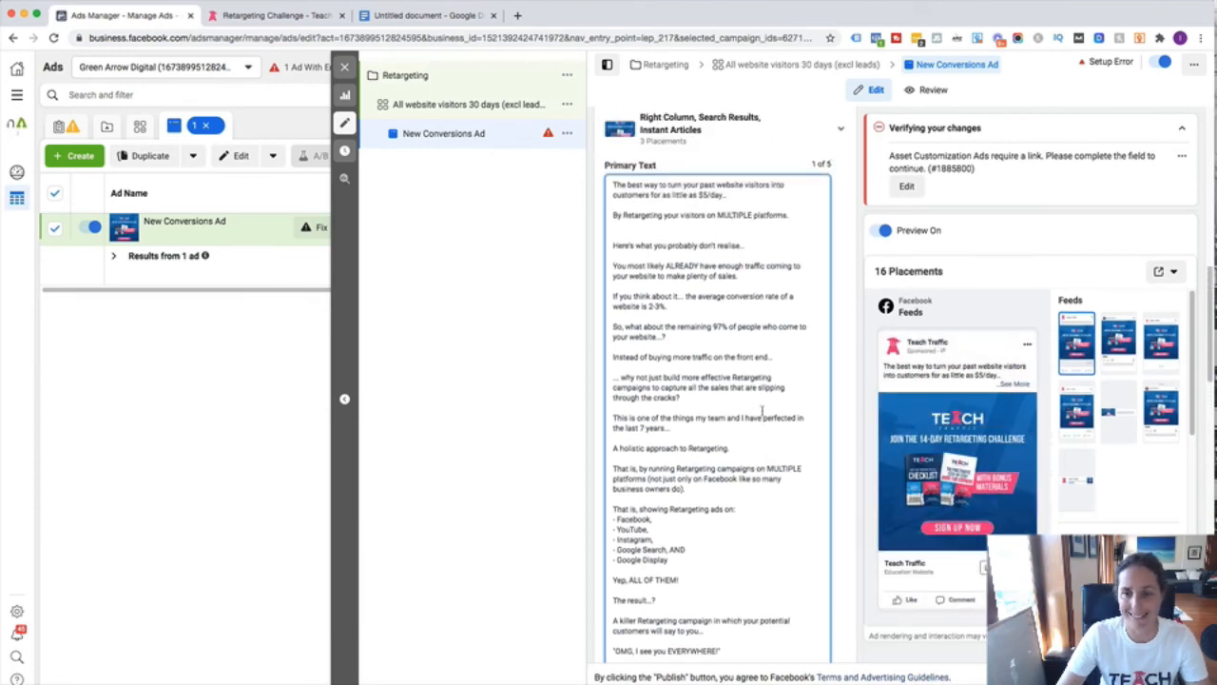
scroll(762, 411, down, 6)
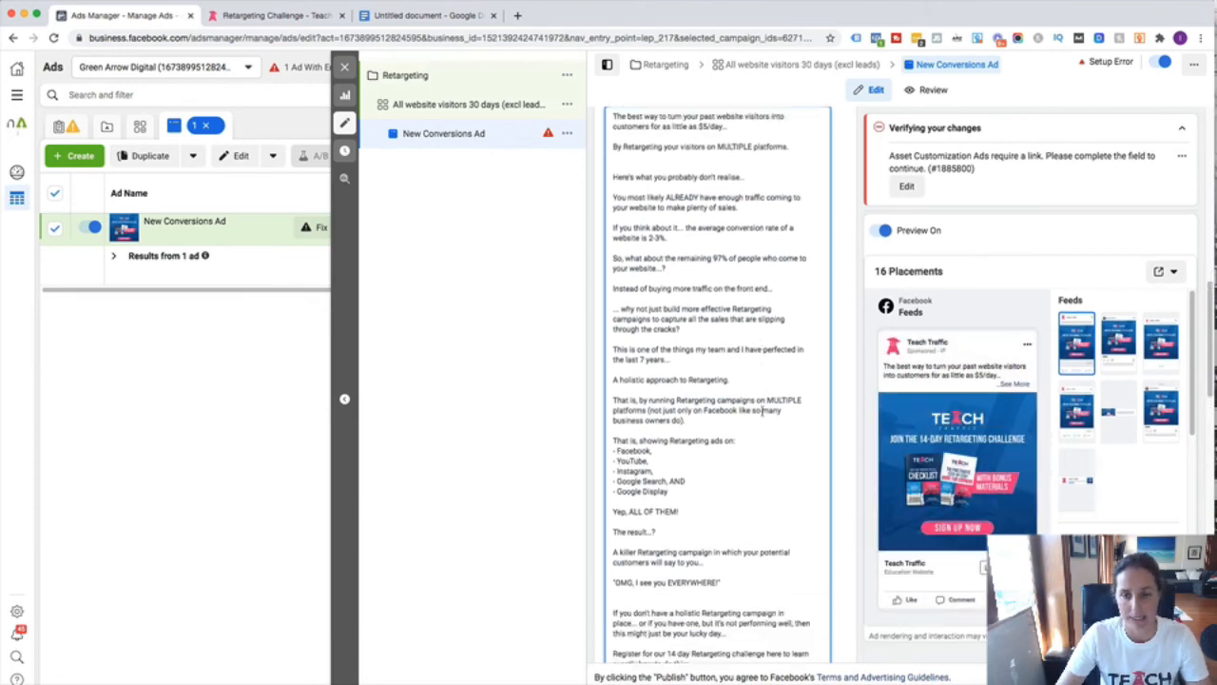
scroll(762, 410, down, 1)
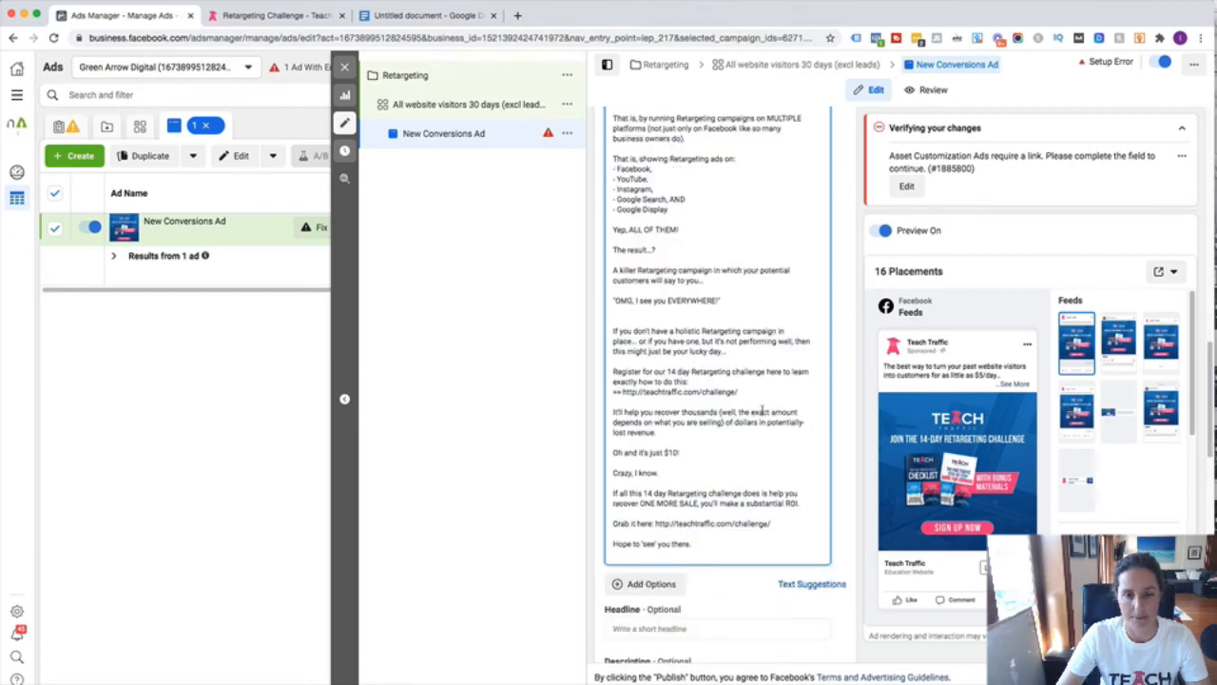
- Copy the challenge landing page's URL and return to the ad editor
click(269, 17)
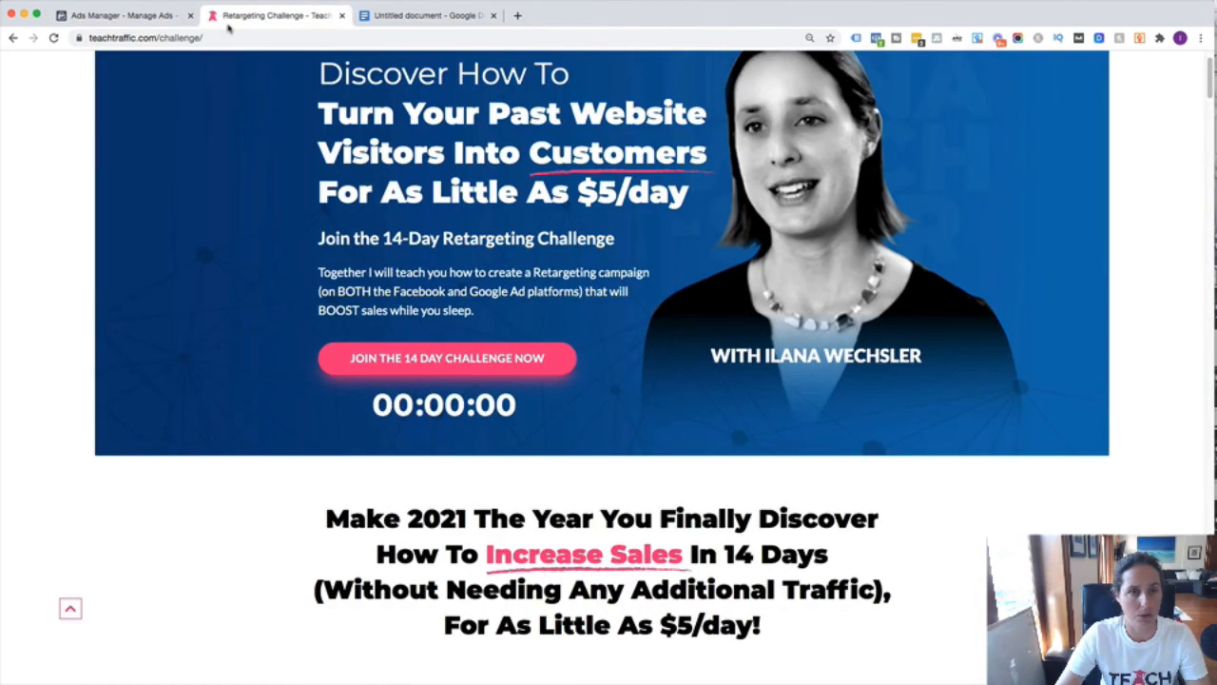
click(143, 38)
key(super+c)
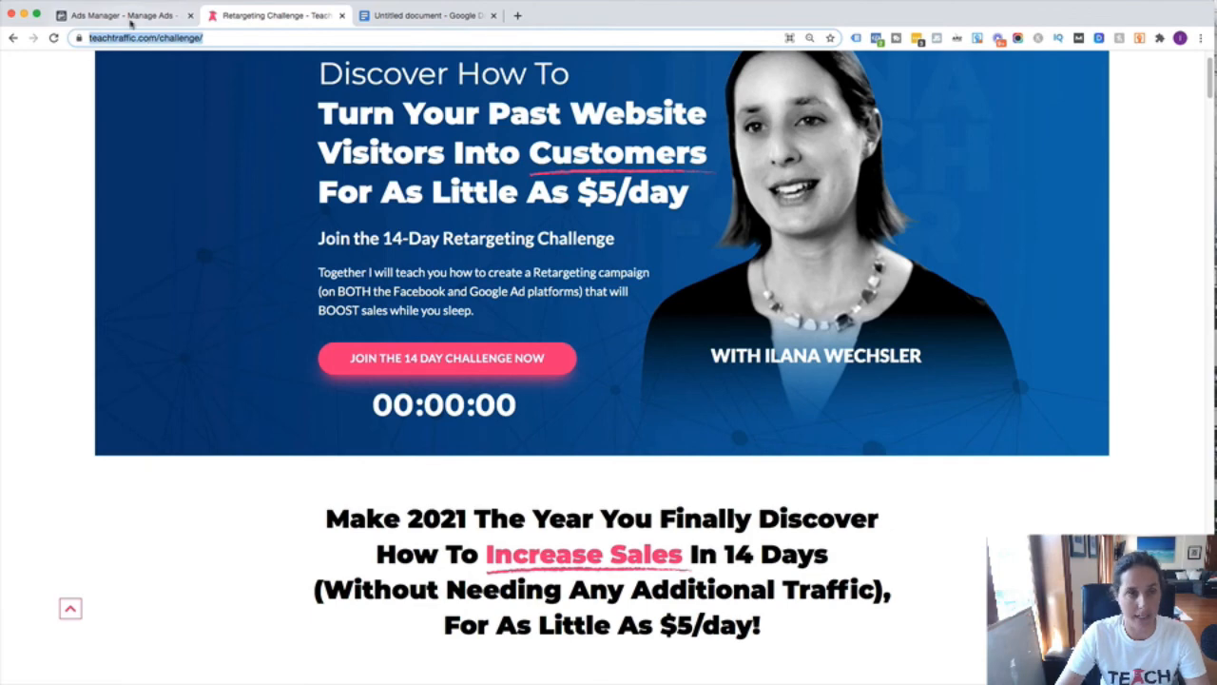
click(130, 16)
scroll(751, 355, down, 5)
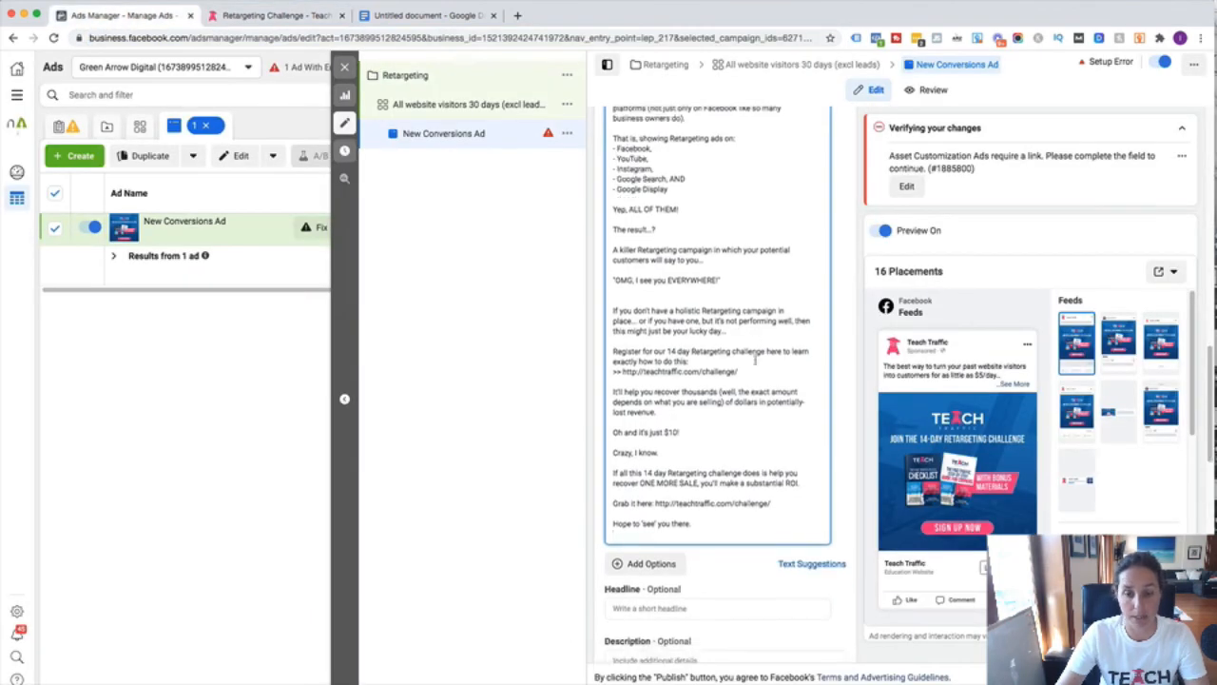
scroll(741, 352, down, 1)
scroll(742, 352, down, 1)
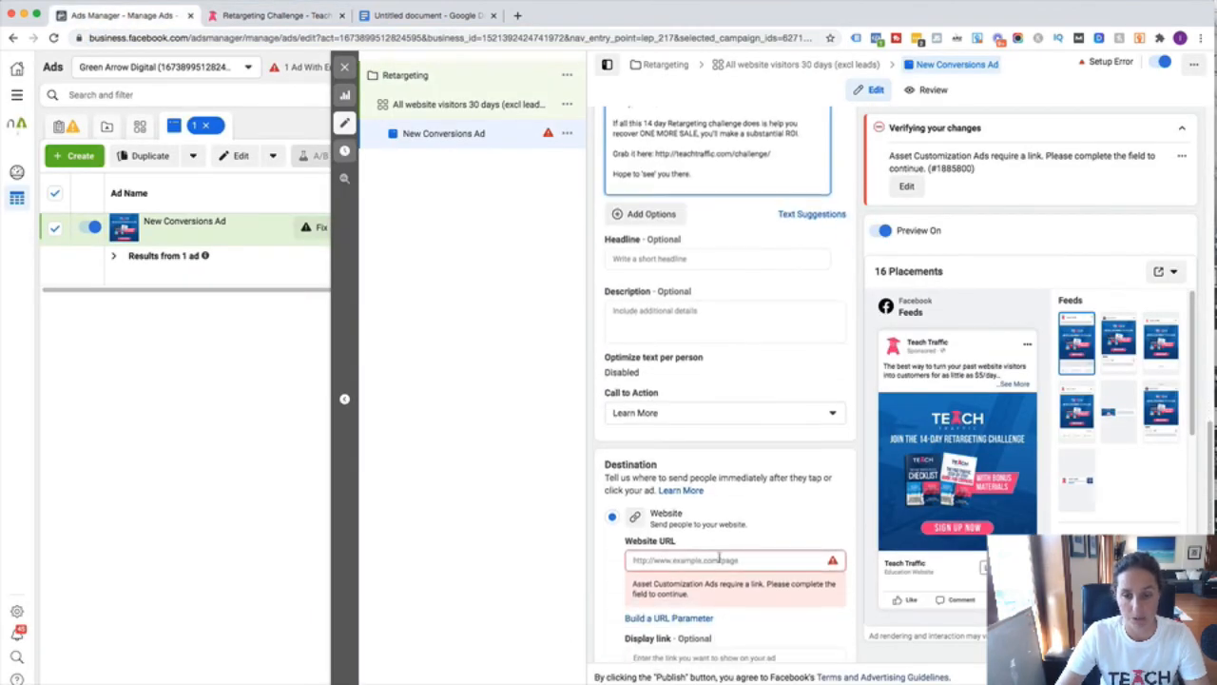
click(719, 559)
key(super+v)
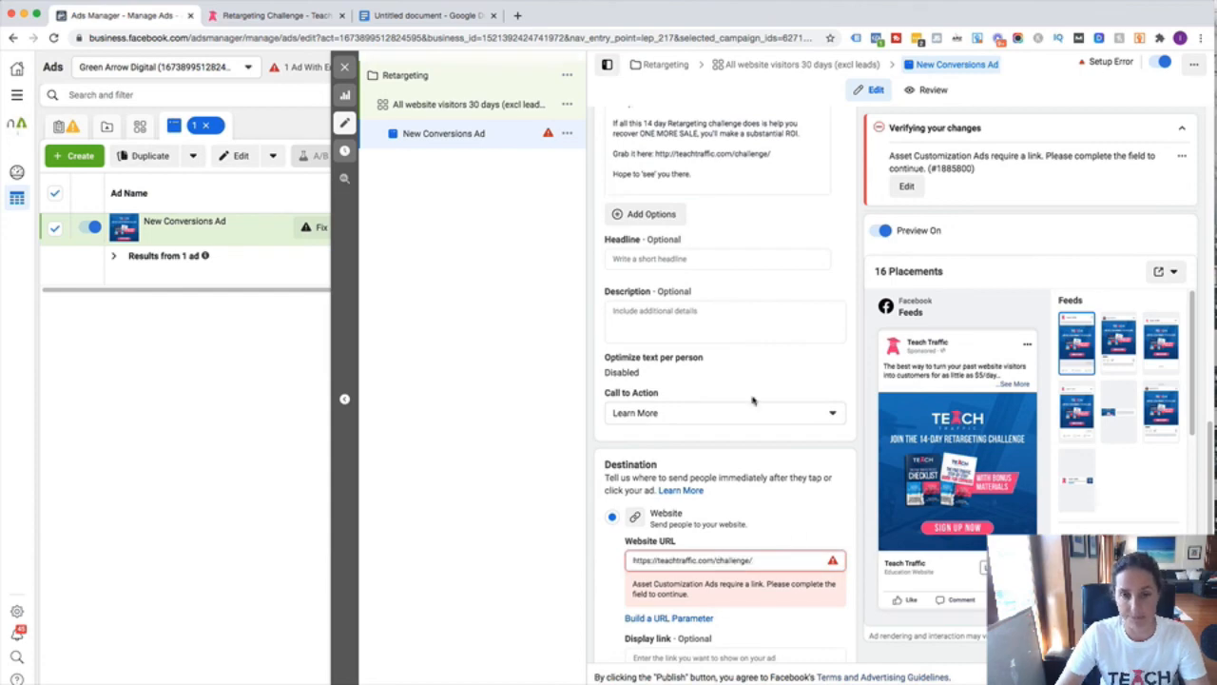
- Enter the headline 'Join the 14 day Retargeting Challenge'
click(647, 259)
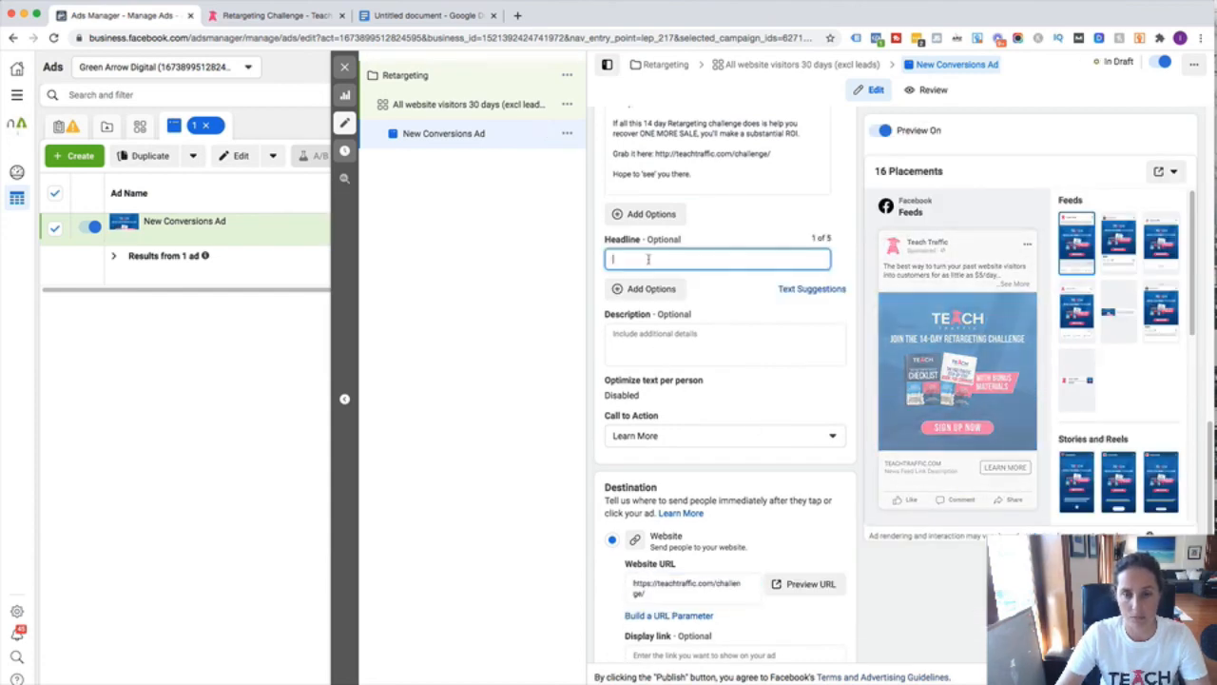
scroll(786, 389, up, 1)
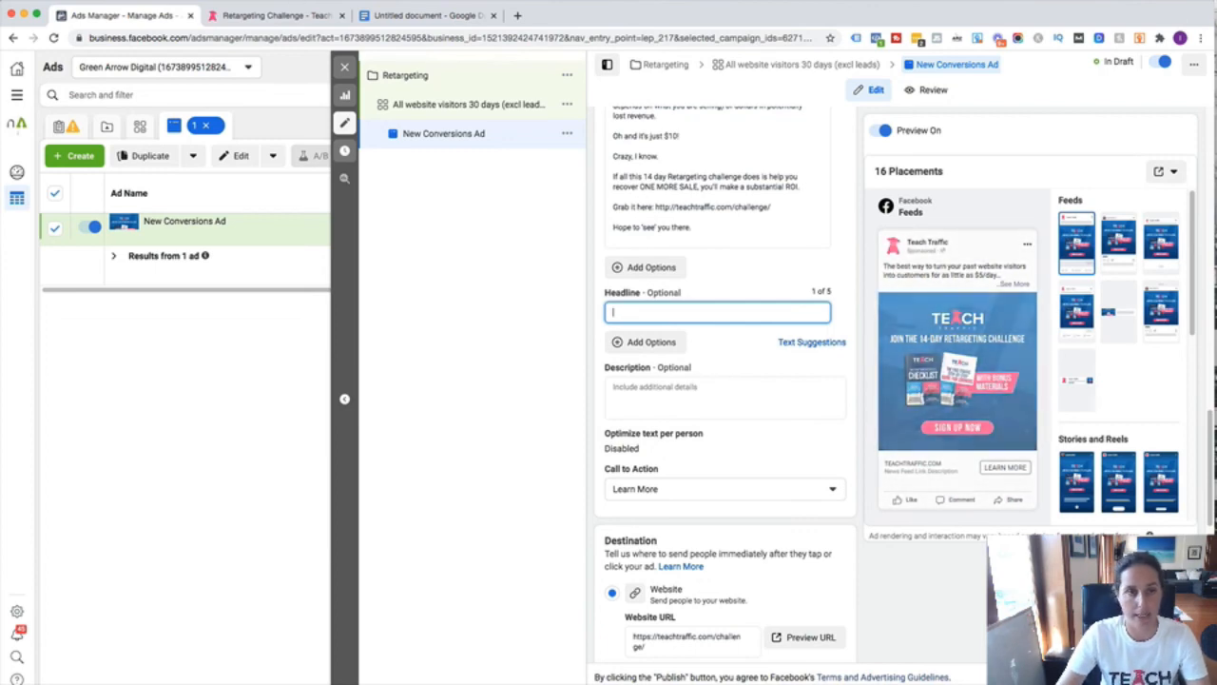
text(Jo)
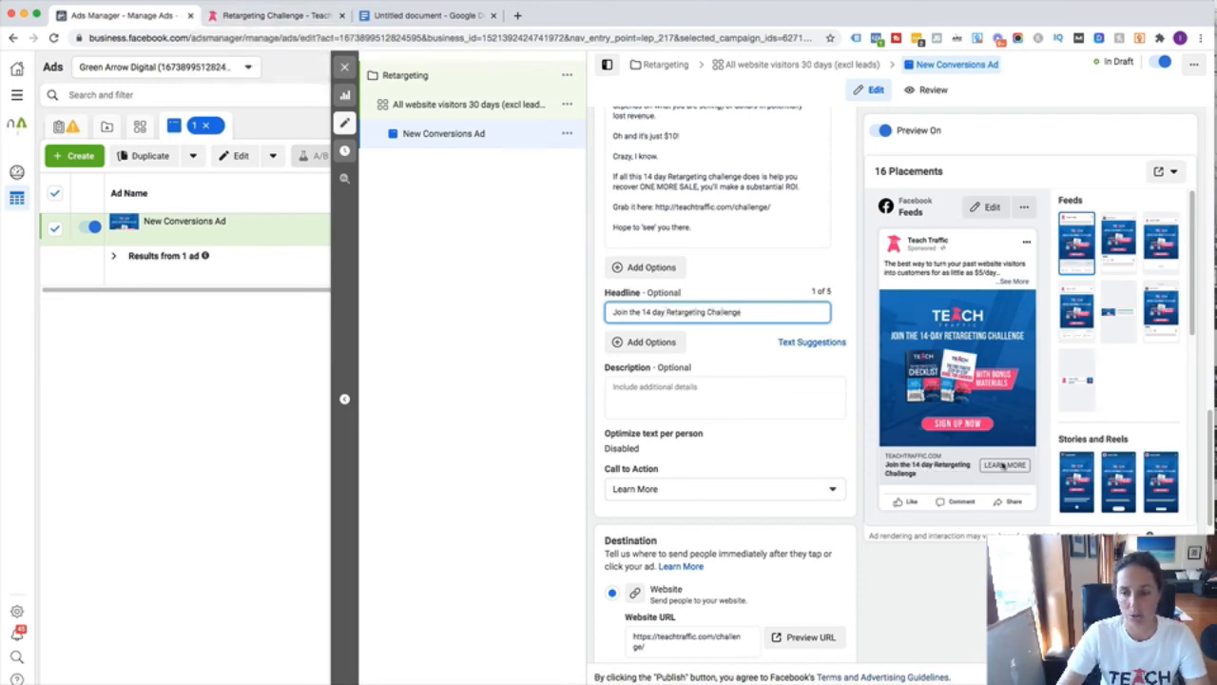
scroll(819, 410, down, 4)
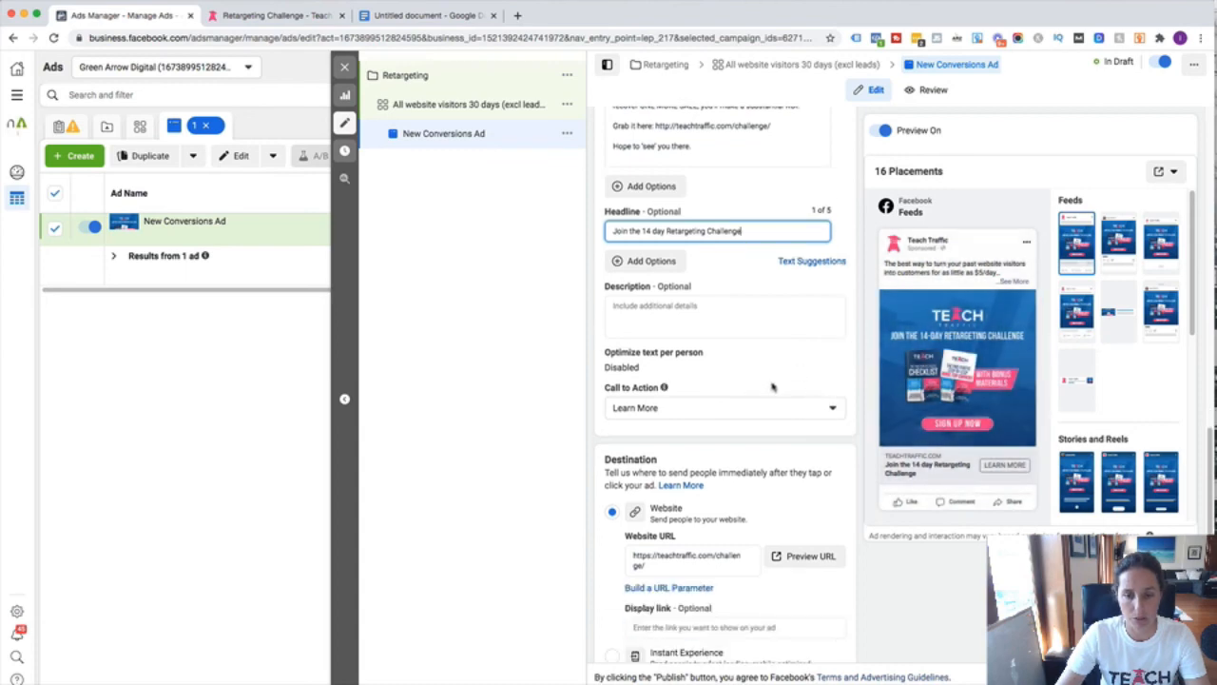
scroll(772, 385, down, 4)
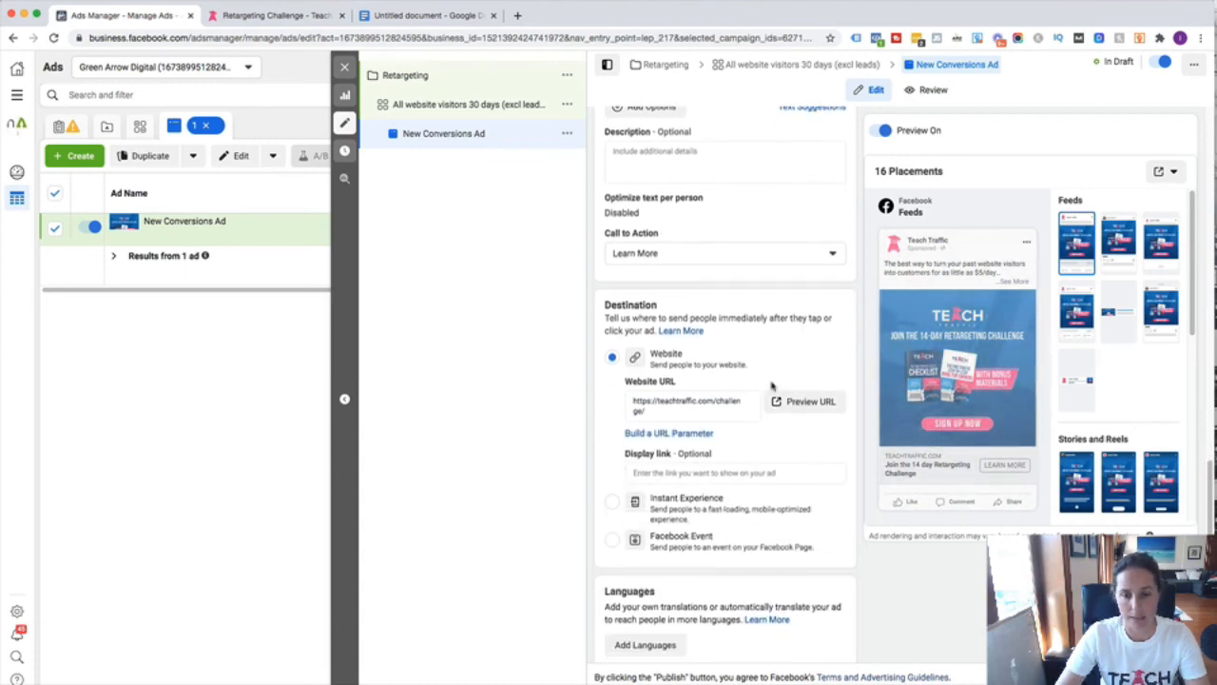
scroll(772, 385, down, 5)
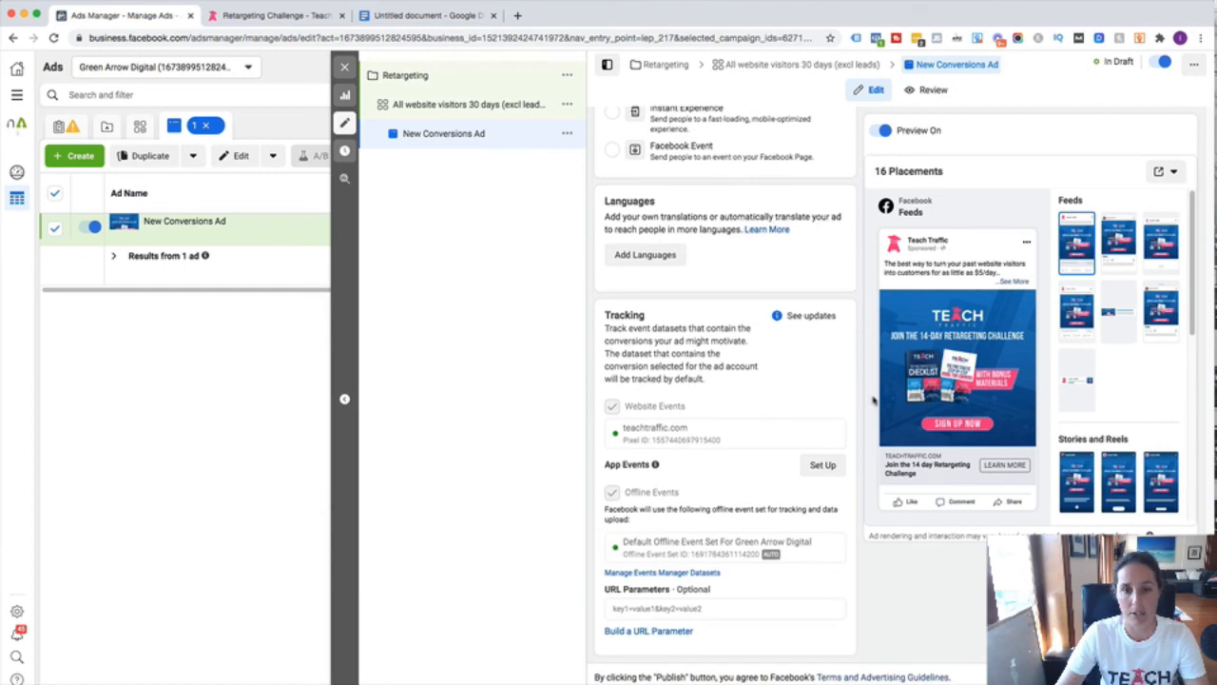
scroll(776, 364, up, 15)
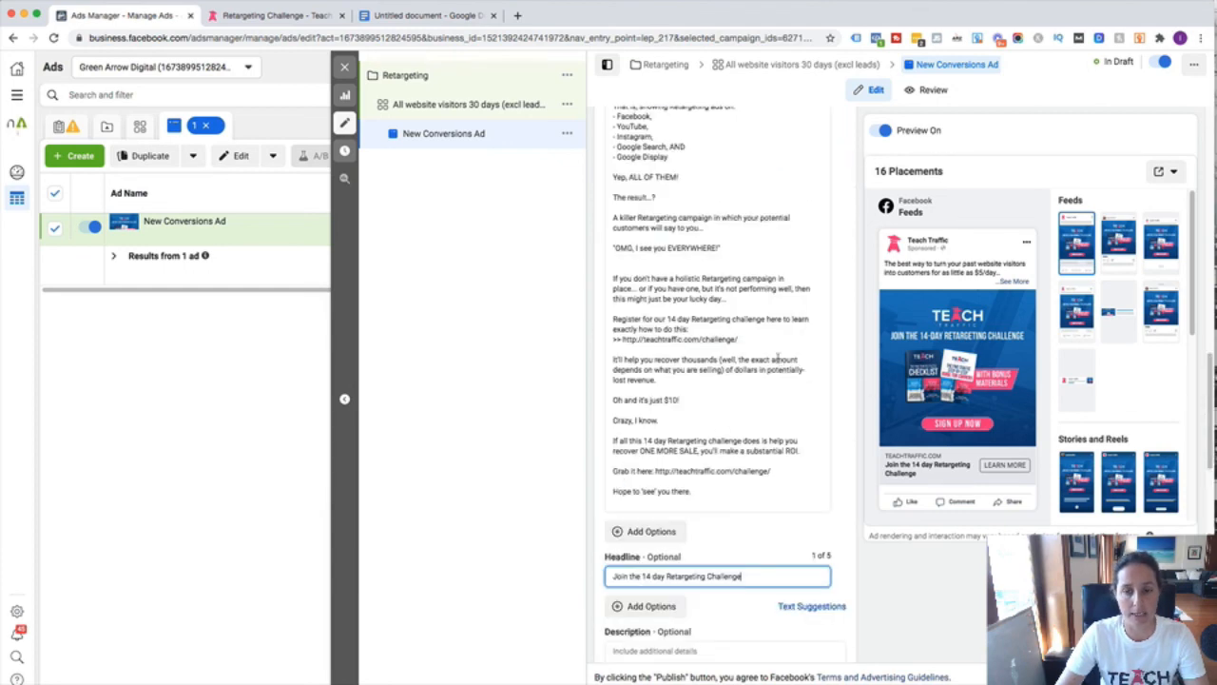
scroll(776, 360, up, 15)
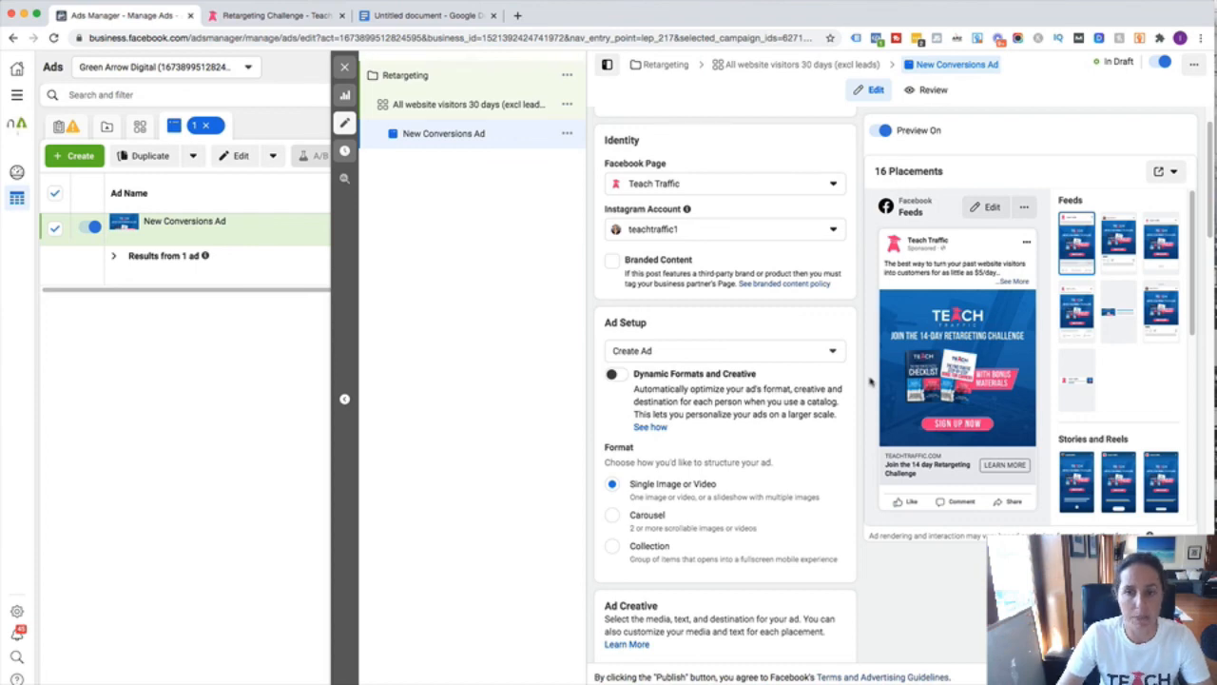
scroll(793, 382, down, 3)
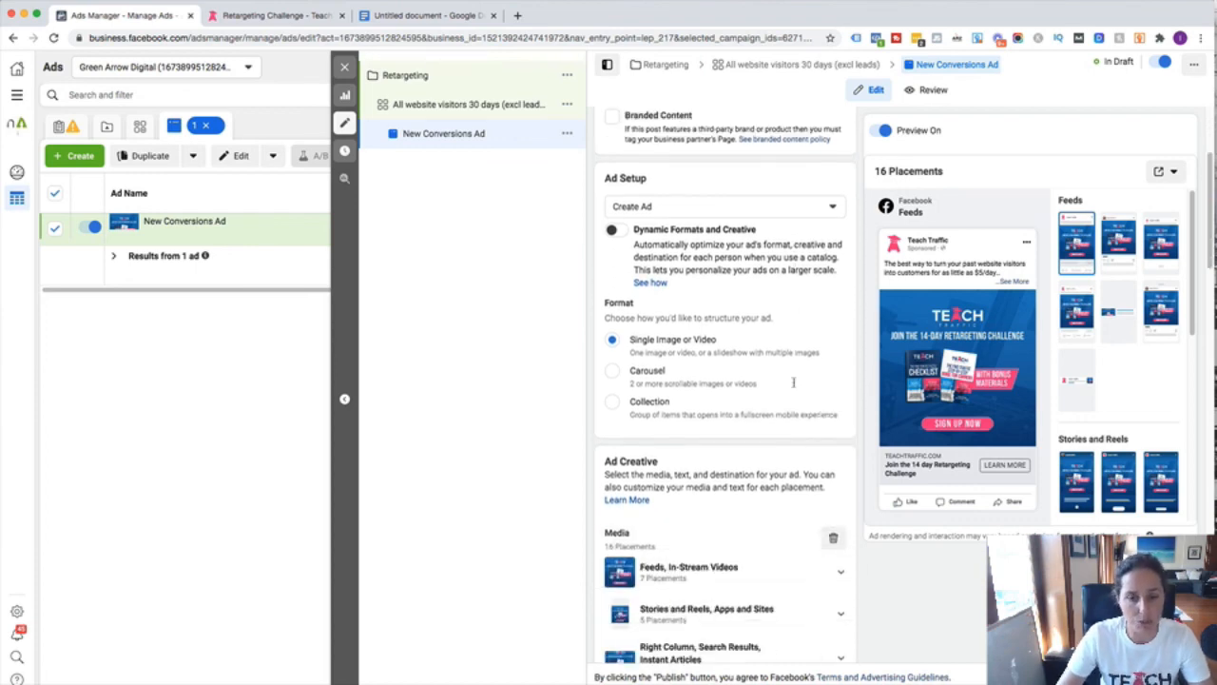
scroll(794, 386, down, 5)
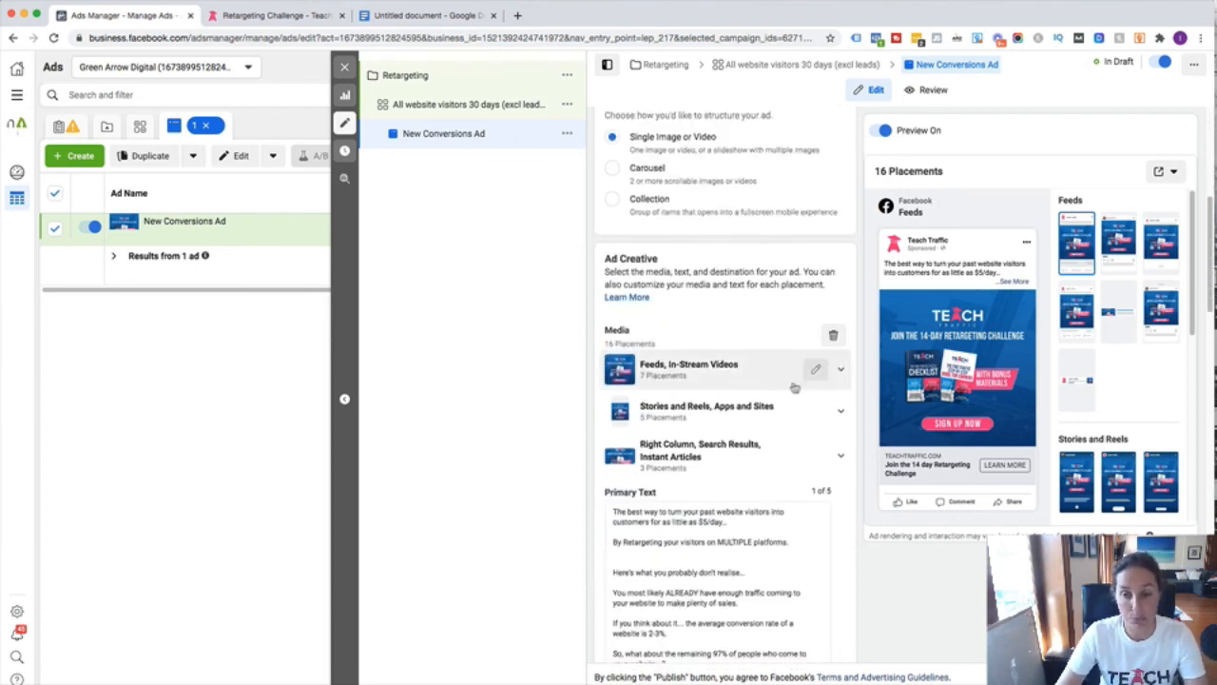
scroll(853, 476, down, 15)
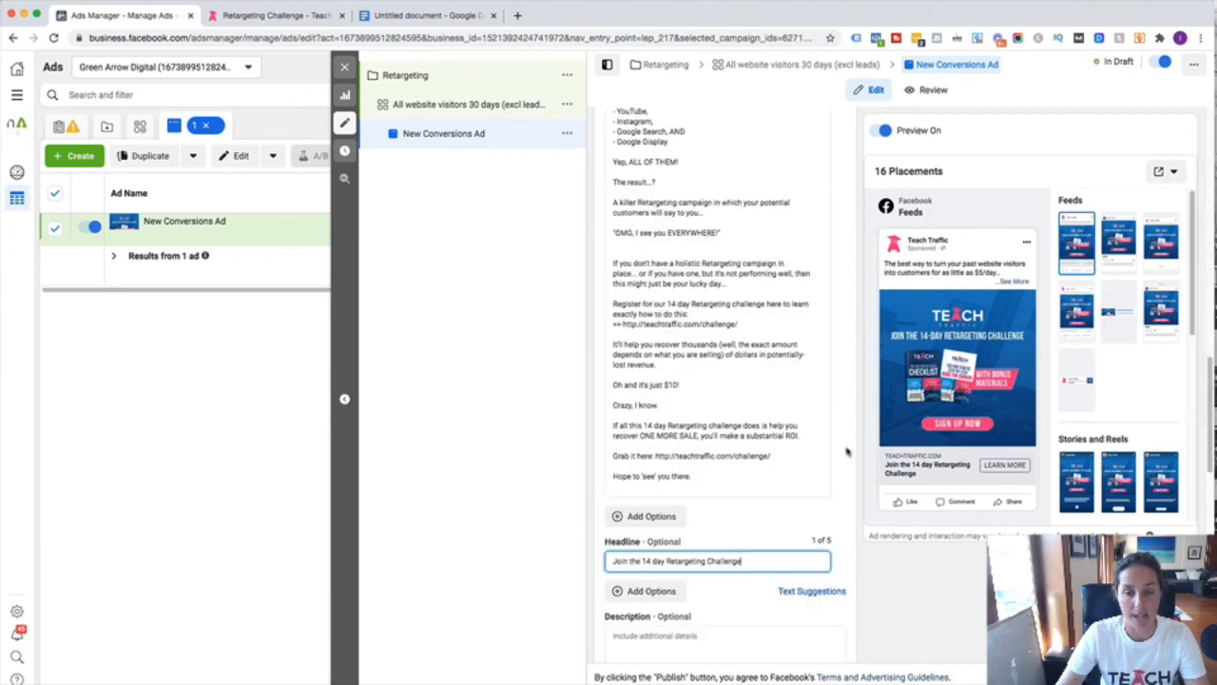